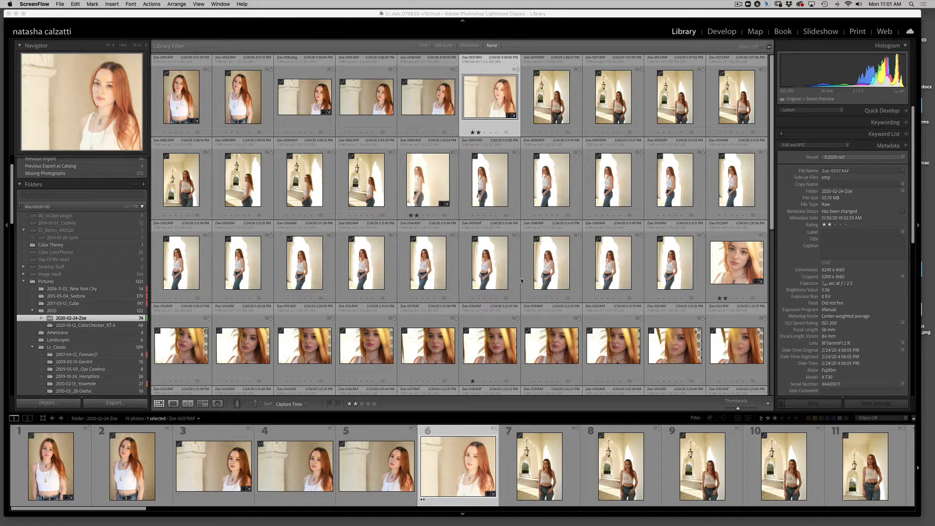
Step: Filter the 2020-02-24-Zoe folder by attribute to show only the photos rated two stars or higher
{"action": "left_click", "coordinate": [521, 281]}
{"action": "left_click", "coordinate": [518, 282]}
{"action": "scroll", "coordinate": [281, 307], "scroll_direction": "down", "scroll_amount": 6}
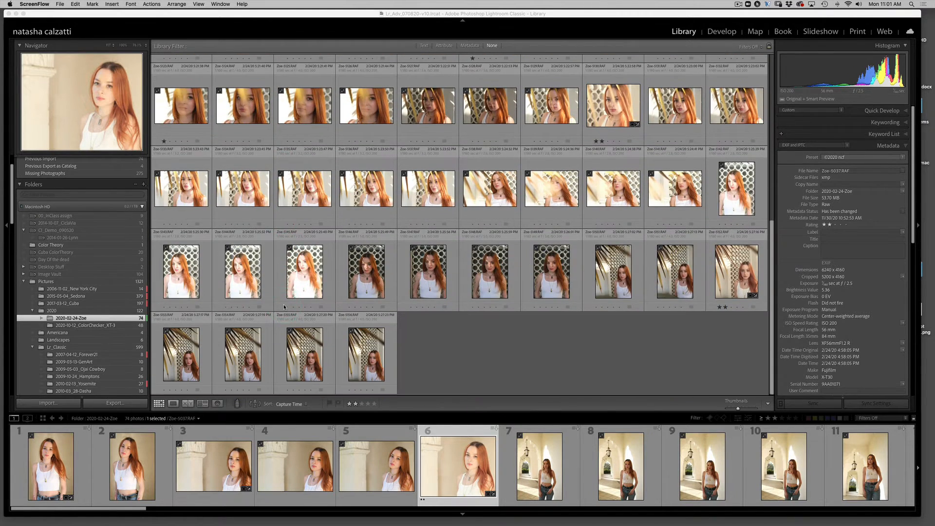
{"action": "scroll", "coordinate": [284, 307], "scroll_direction": "up", "scroll_amount": 6}
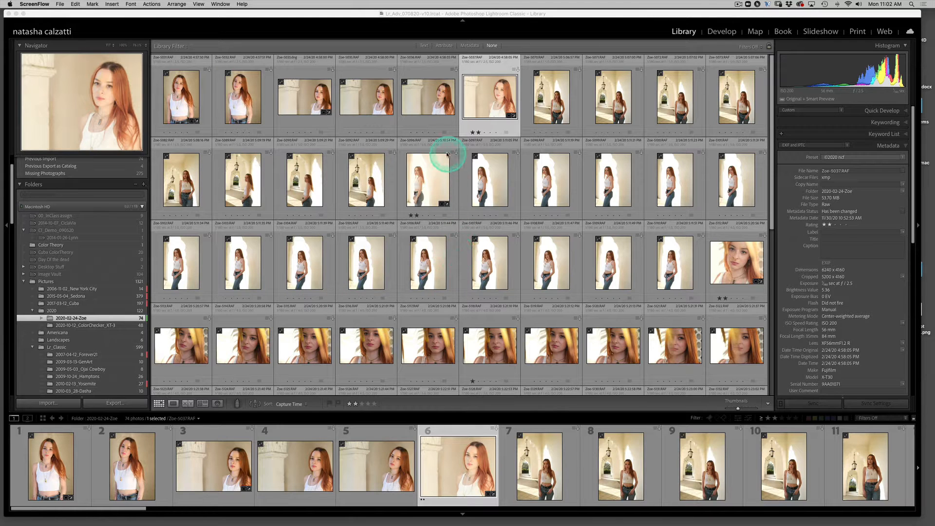
{"action": "left_click", "coordinate": [444, 45]}
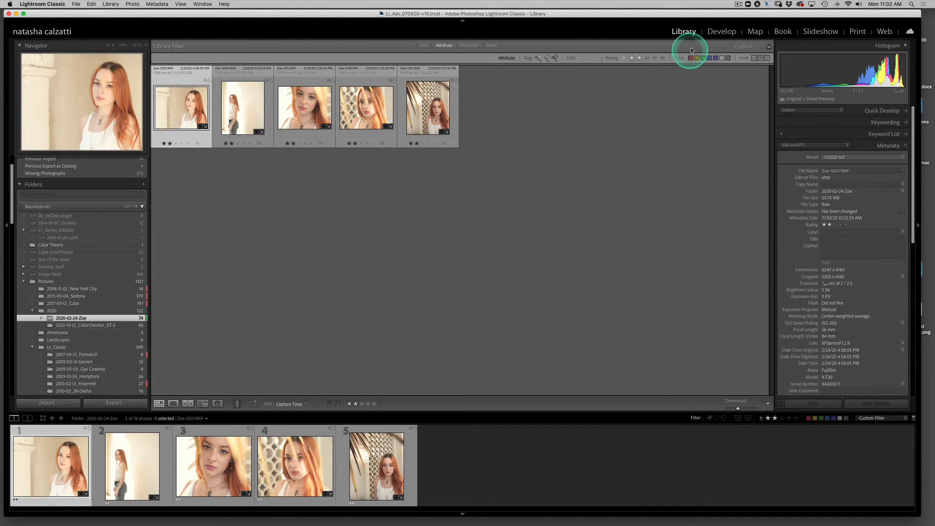
Step: Open Zoe-5037.RAF in the Develop module and compare its before and after versions side by side
{"action": "left_click", "coordinate": [710, 43]}
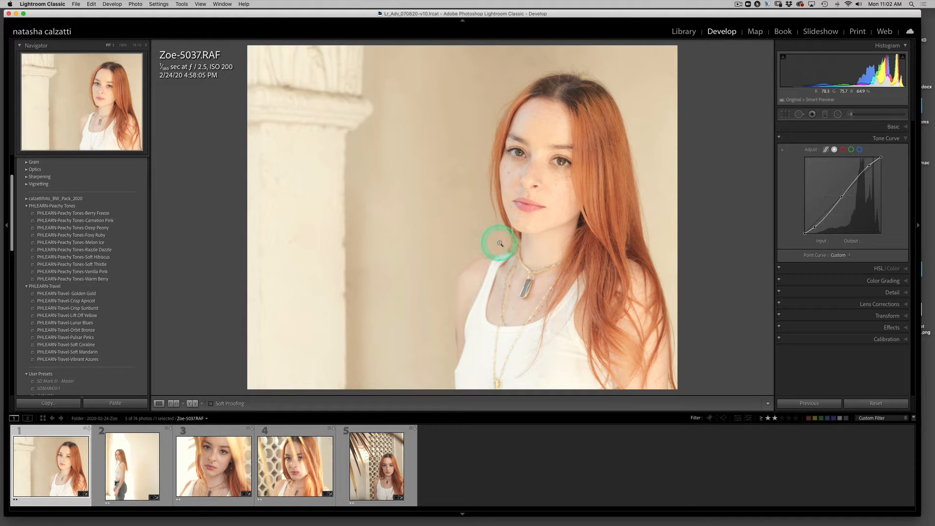
{"action": "key", "text": "y"}
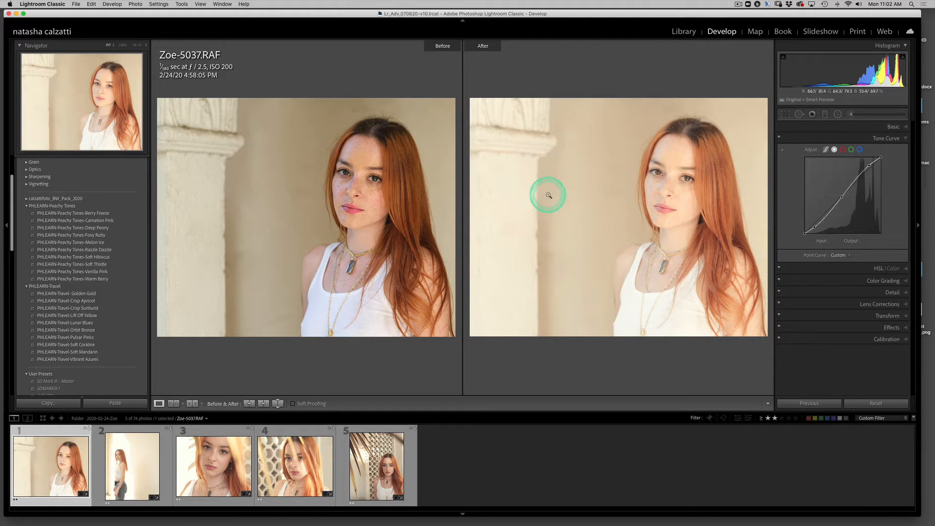
{"action": "key", "text": "y"}
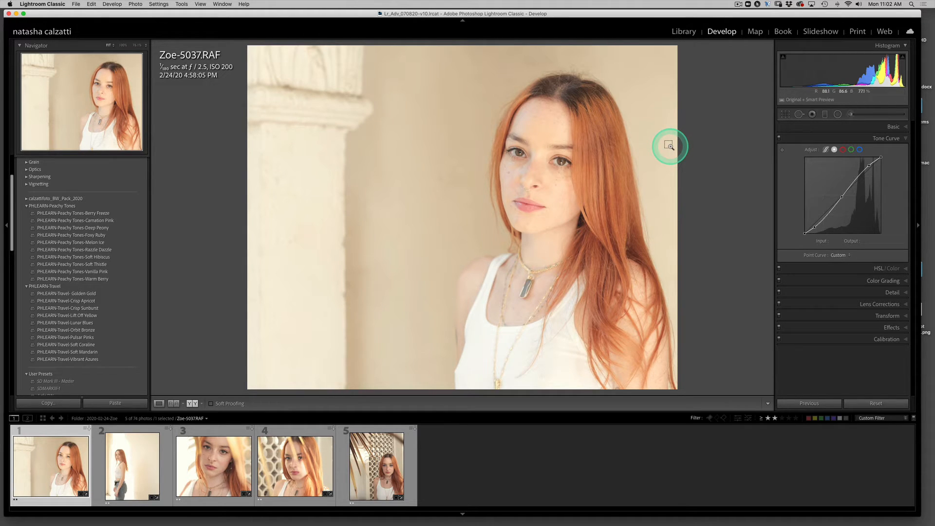
Step: Select all the filtered photos and open the export settings for them
{"action": "key", "text": "super+a"}
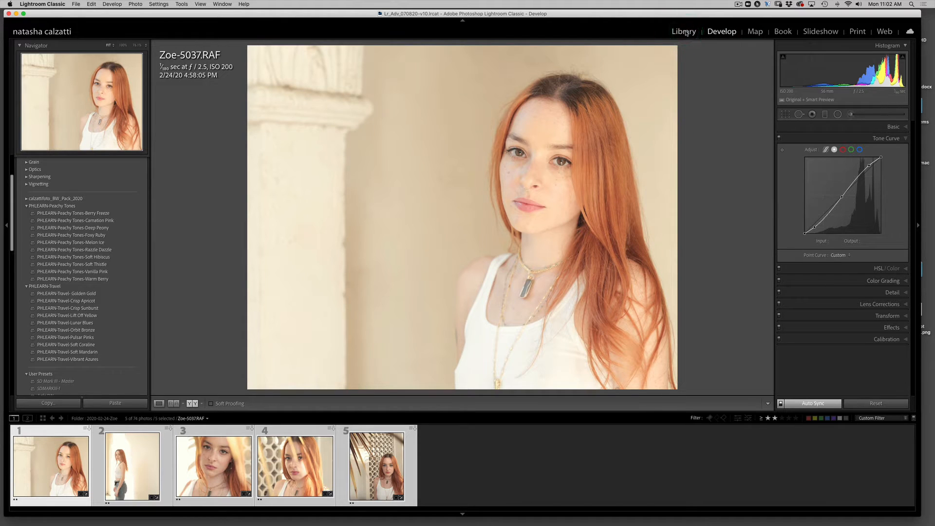
{"action": "left_click", "coordinate": [76, 3]}
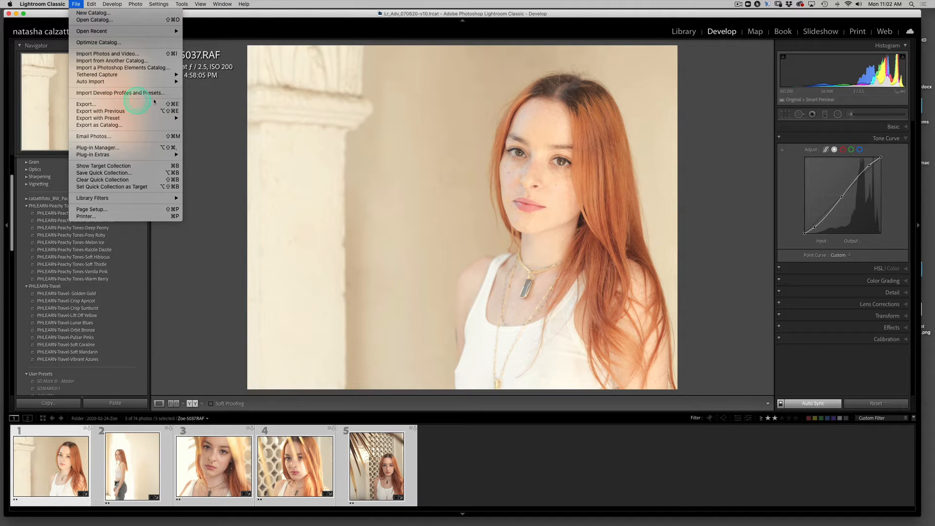
{"action": "left_click", "coordinate": [170, 104]}
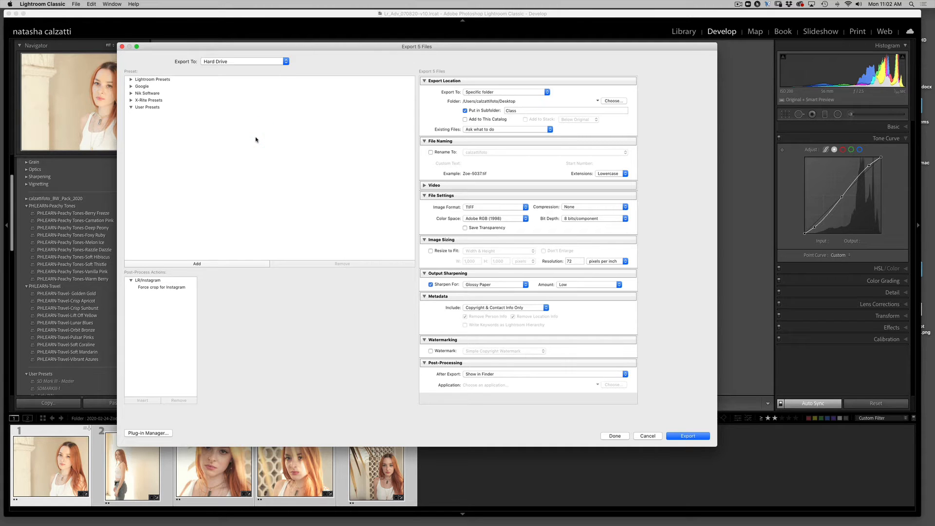
{"action": "left_click_drag", "start_coordinate": [323, 46], "coordinate": [348, 27]}
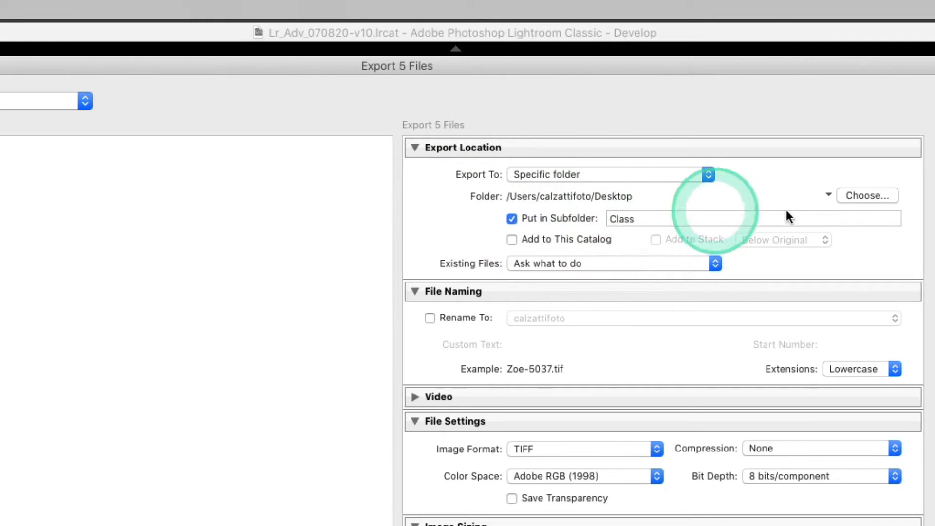
Step: Set the export location to the Dropbox folder with a subfolder named Social Media
{"action": "left_click", "coordinate": [864, 197]}
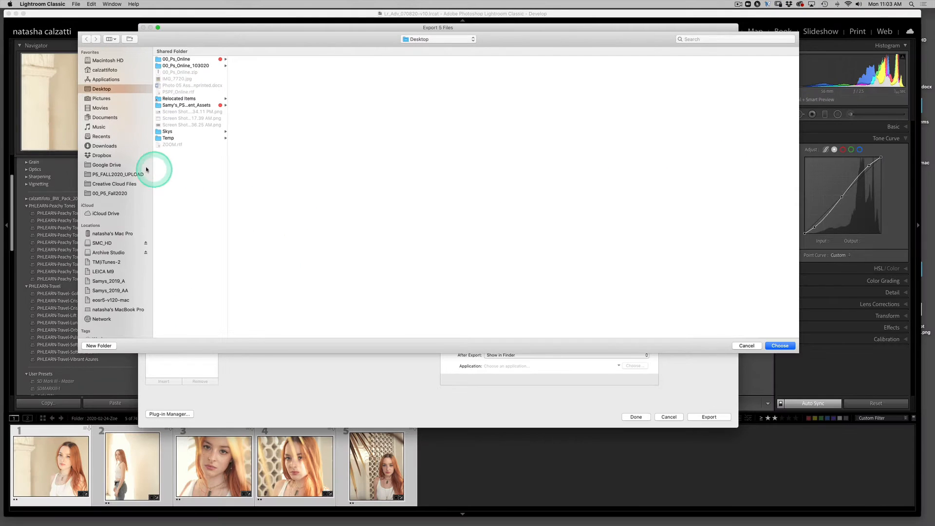
{"action": "left_click", "coordinate": [102, 155]}
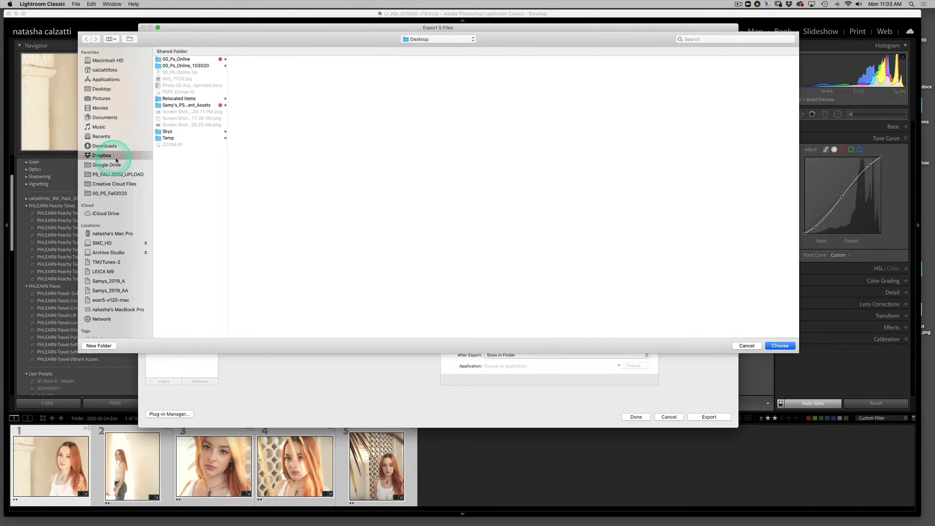
{"action": "left_click", "coordinate": [779, 346]}
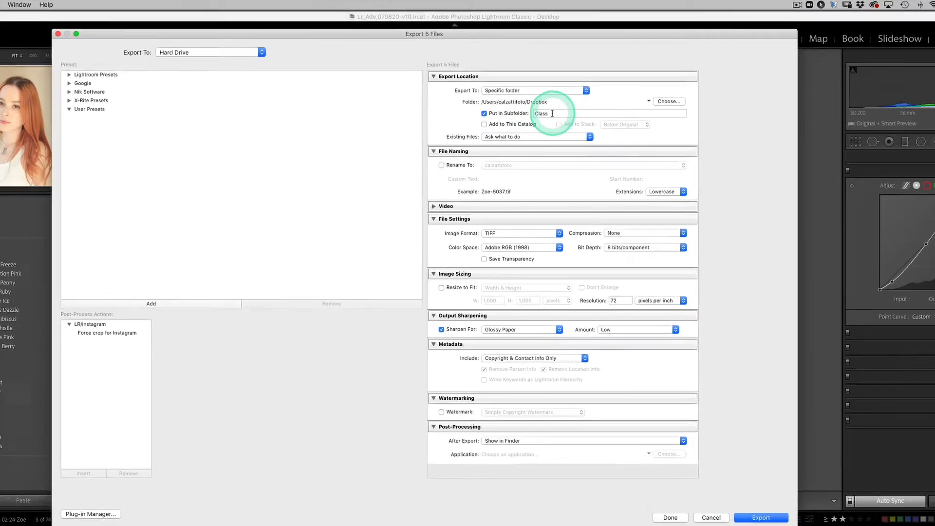
{"action": "double_click", "coordinate": [552, 113]}
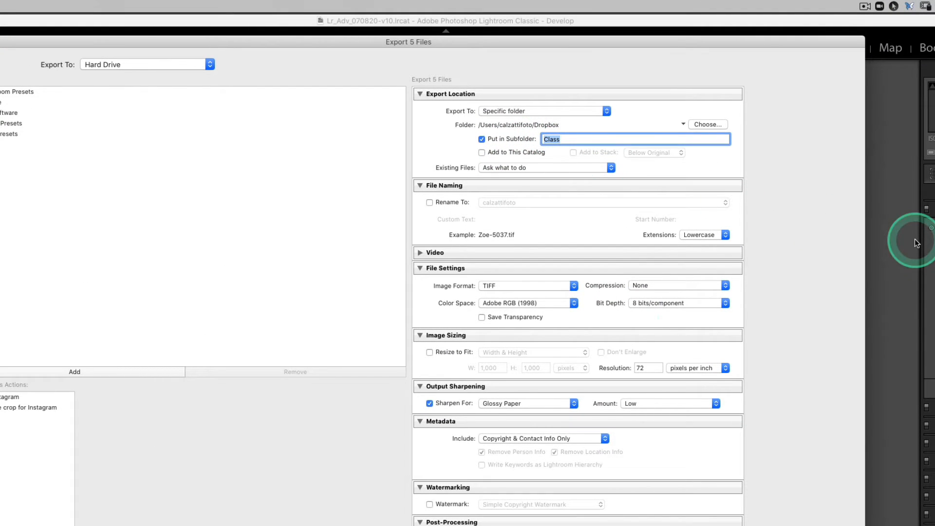
{"action": "type", "text": "Soci"}
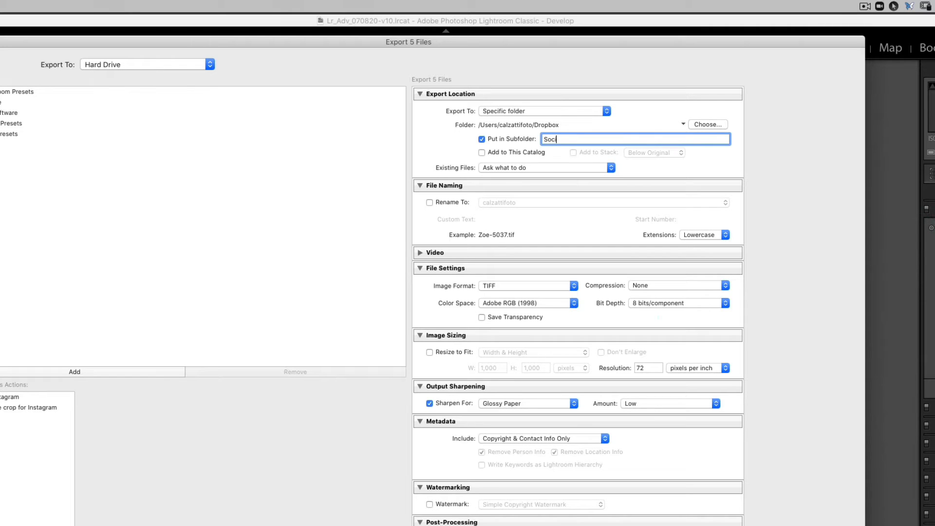
{"action": "type", "text": "al Me"}
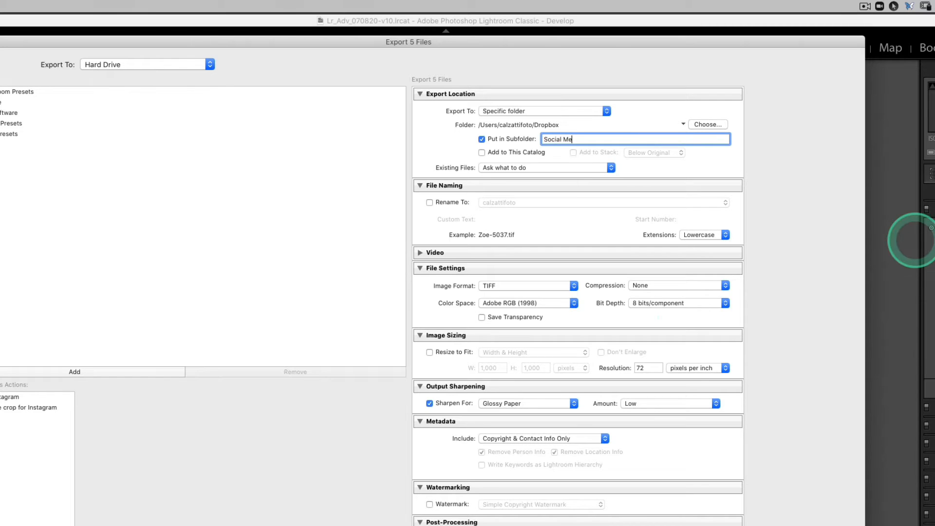
{"action": "type", "text": "dia"}
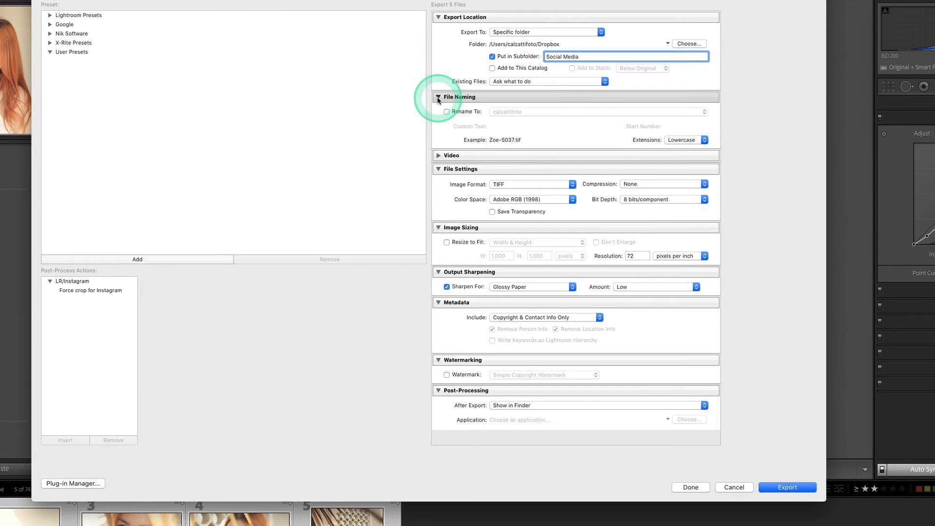
Step: Set the export file format to JPEG with quality 70 and the sRGB color space
{"action": "left_click", "coordinate": [419, 185]}
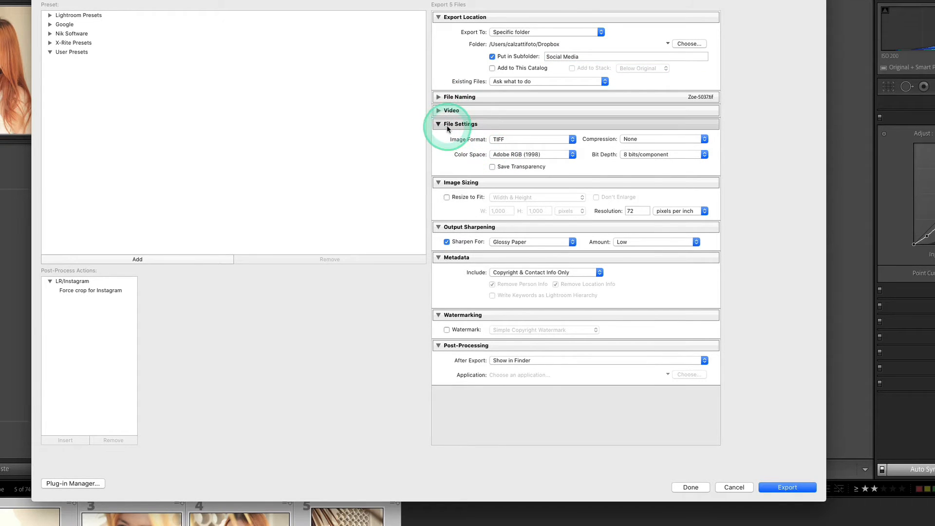
{"action": "left_click", "coordinate": [572, 139]}
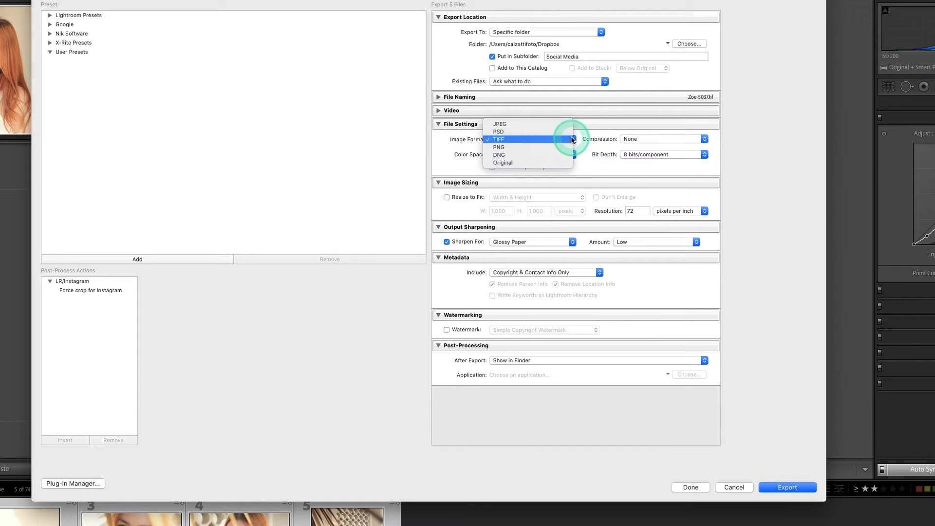
{"action": "left_click", "coordinate": [561, 128]}
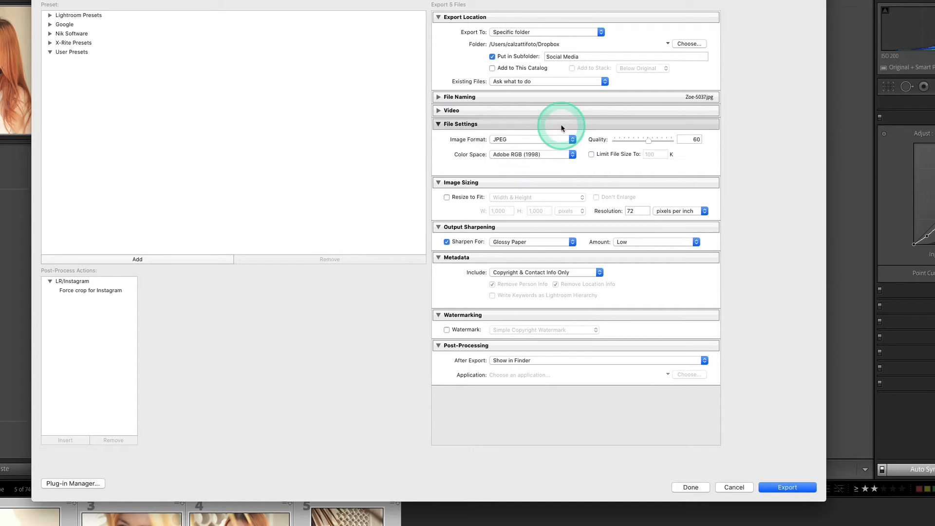
{"action": "left_click_drag", "start_coordinate": [649, 142], "coordinate": [654, 142]}
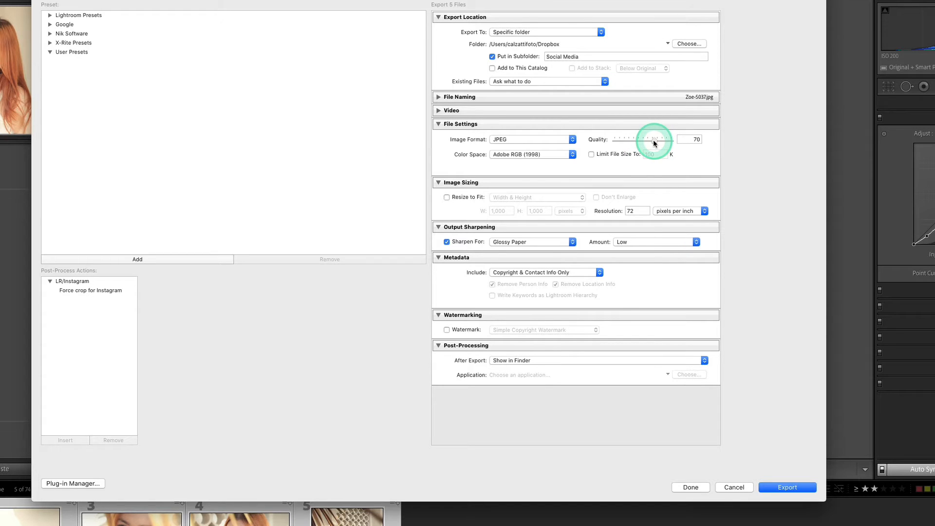
{"action": "left_click", "coordinate": [573, 155]}
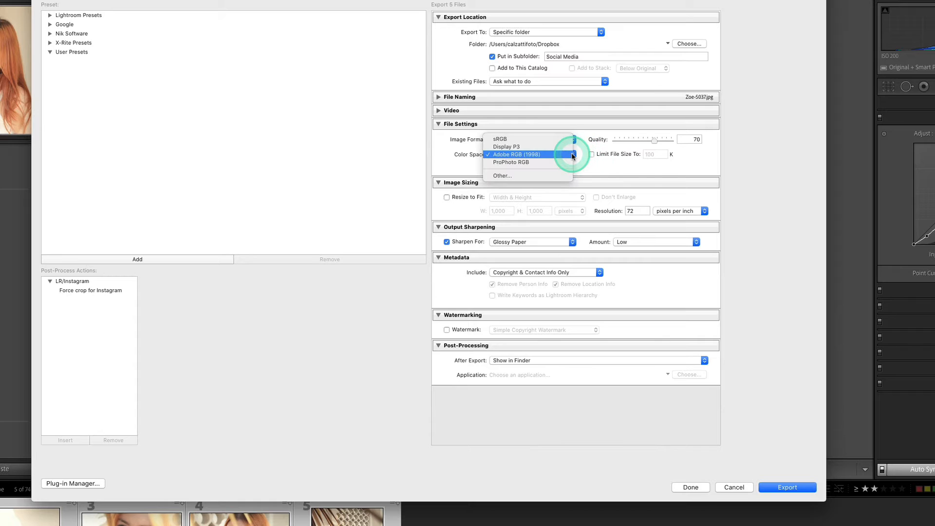
{"action": "left_click", "coordinate": [564, 138]}
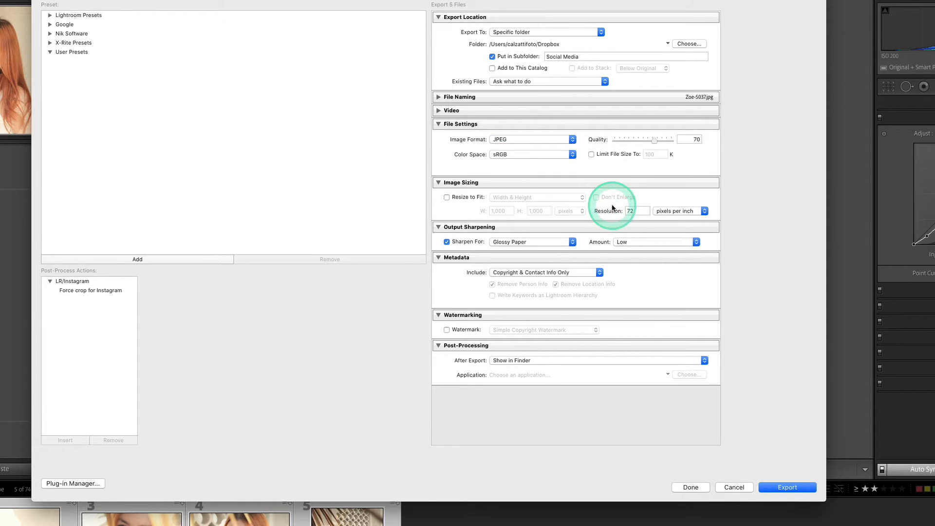
Step: Resize the exported images to fit a long edge of 1500 pixels
{"action": "left_click", "coordinate": [447, 198]}
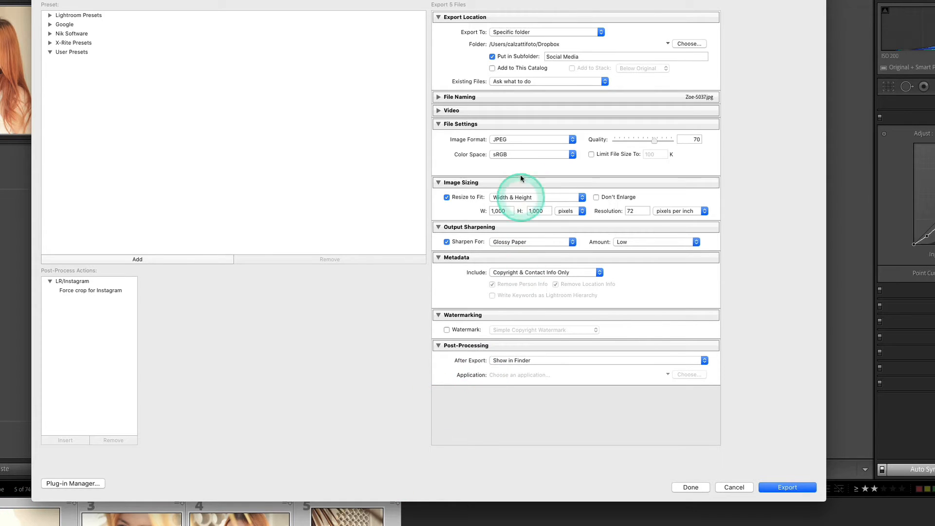
{"action": "left_click", "coordinate": [522, 200]}
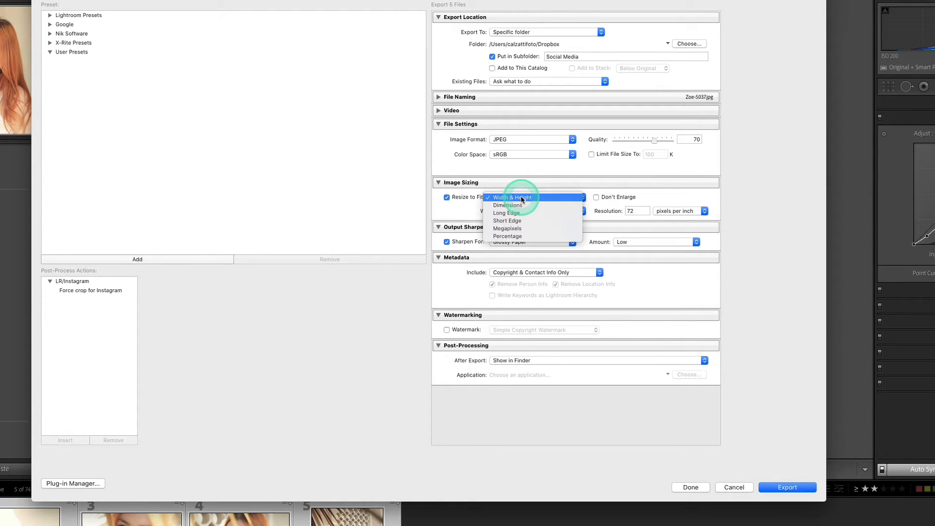
{"action": "left_click", "coordinate": [521, 213]}
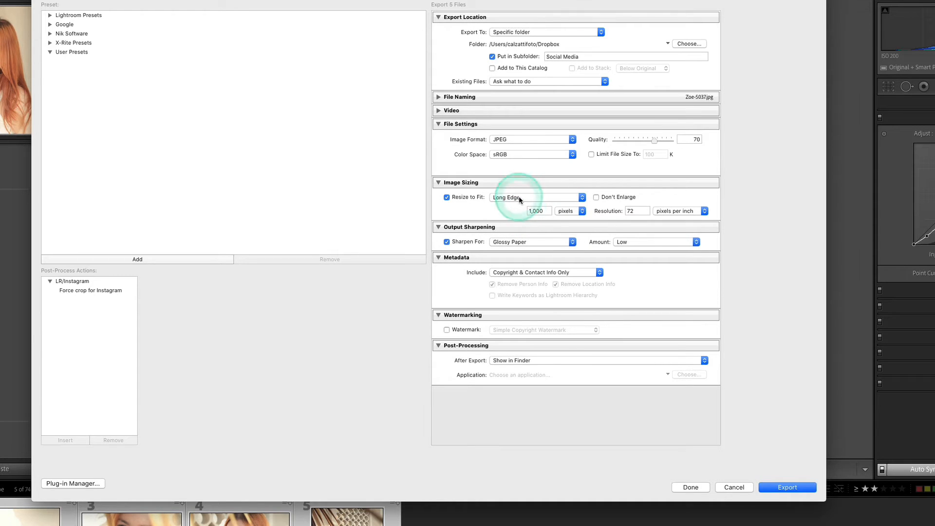
{"action": "left_click", "coordinate": [538, 210]}
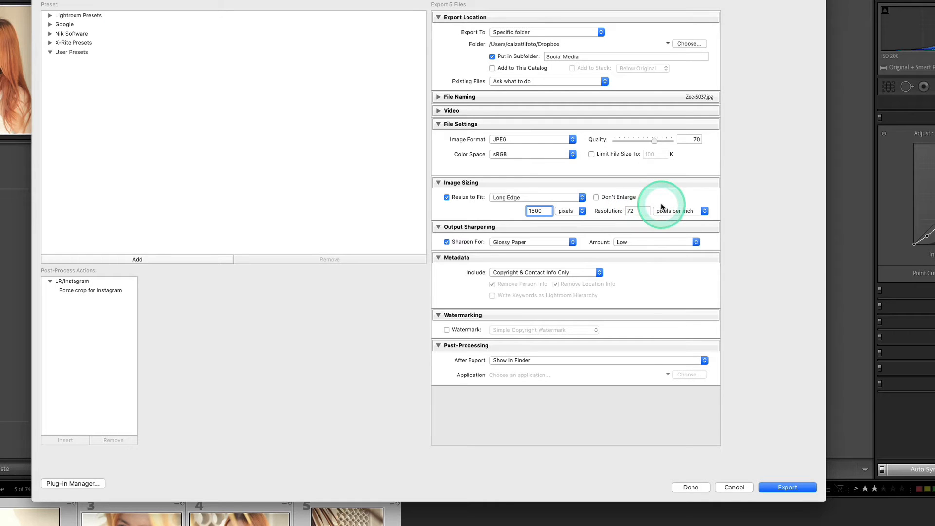
{"action": "double_click", "coordinate": [631, 211]}
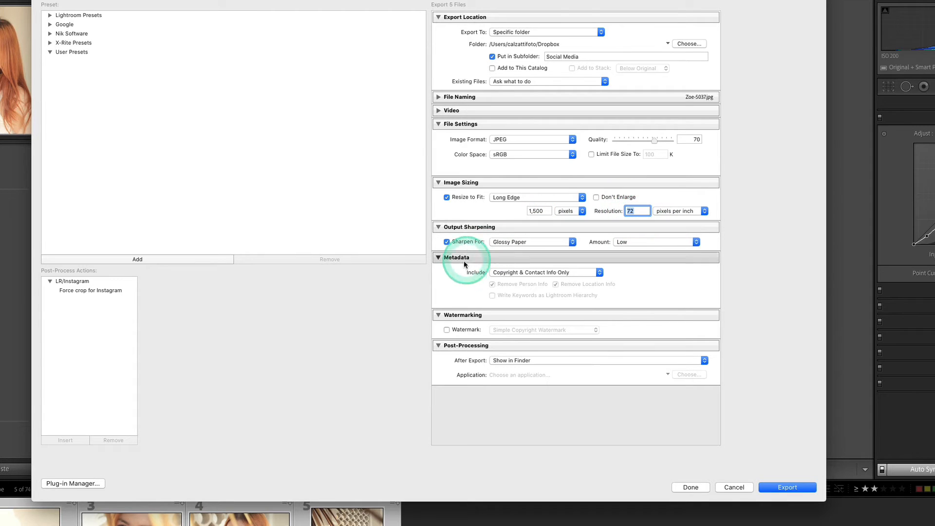
Step: Set output sharpening to Screen with a Standard amount, and include Copyright & Contact Info Only as metadata
{"action": "left_click", "coordinate": [509, 243]}
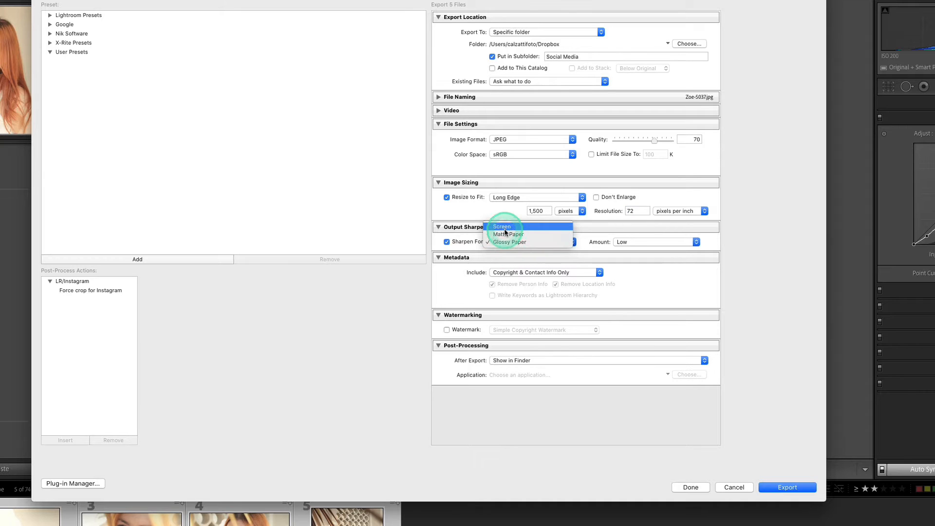
{"action": "left_click", "coordinate": [505, 231]}
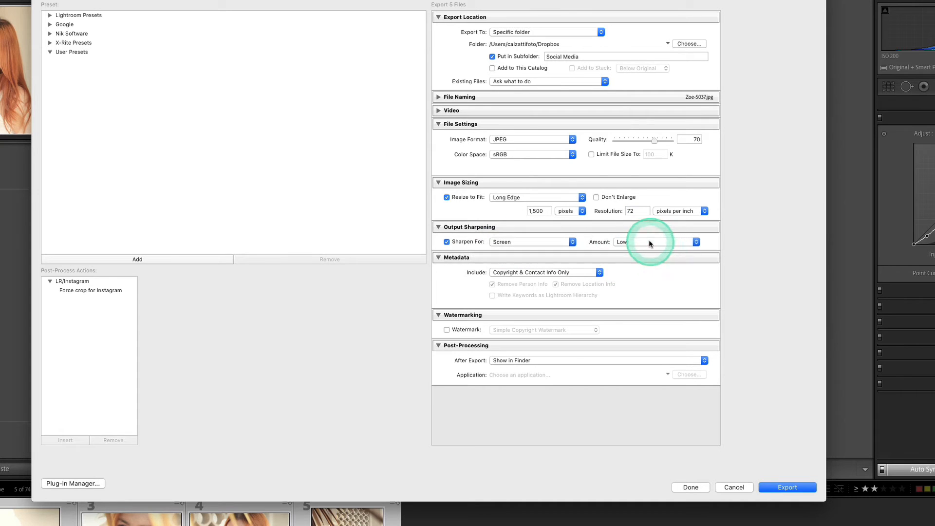
{"action": "left_click", "coordinate": [650, 245]}
{"action": "left_click", "coordinate": [656, 248]}
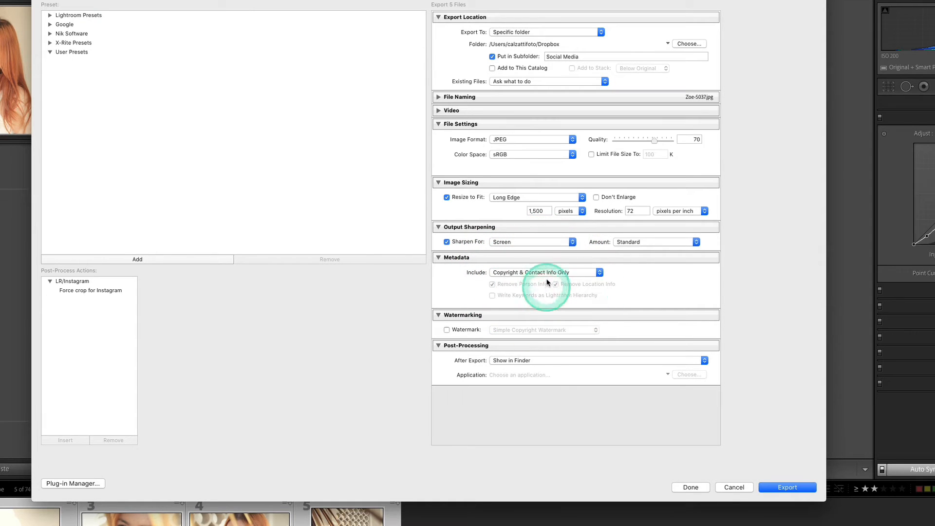
{"action": "left_click", "coordinate": [538, 272]}
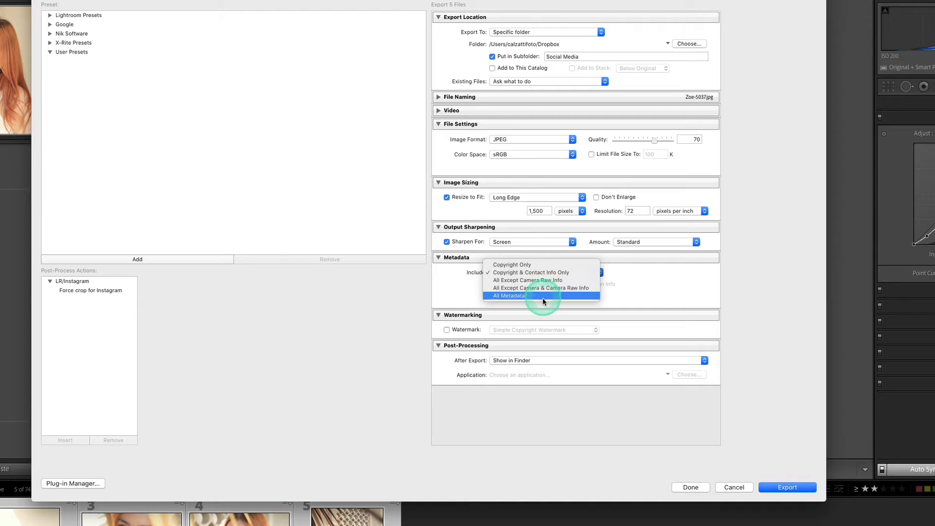
{"action": "left_click", "coordinate": [540, 273]}
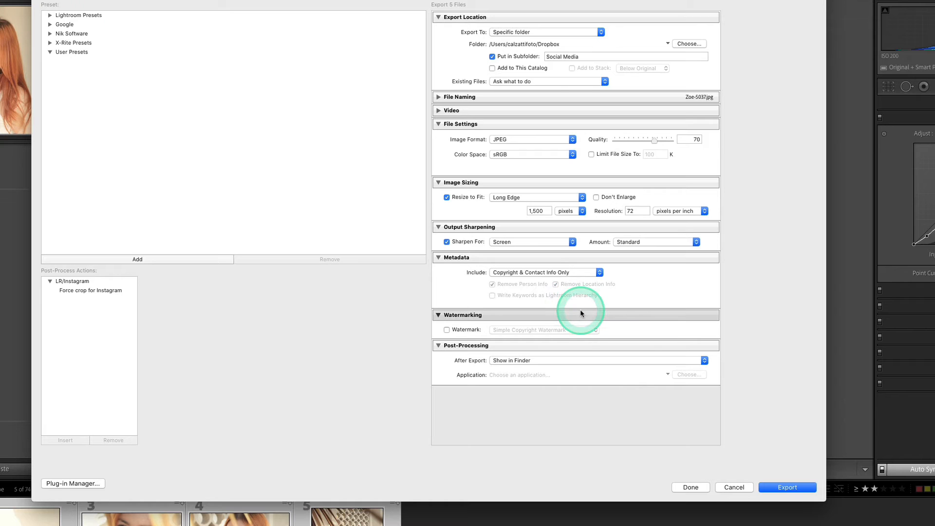
Step: Enable watermarking for the export and open the watermark editor
{"action": "left_click", "coordinate": [446, 331]}
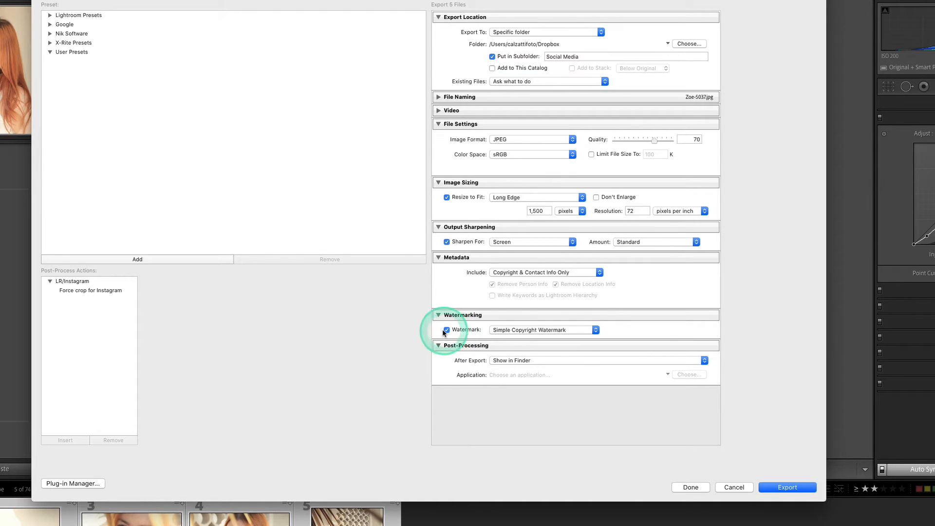
{"action": "left_click", "coordinate": [565, 331]}
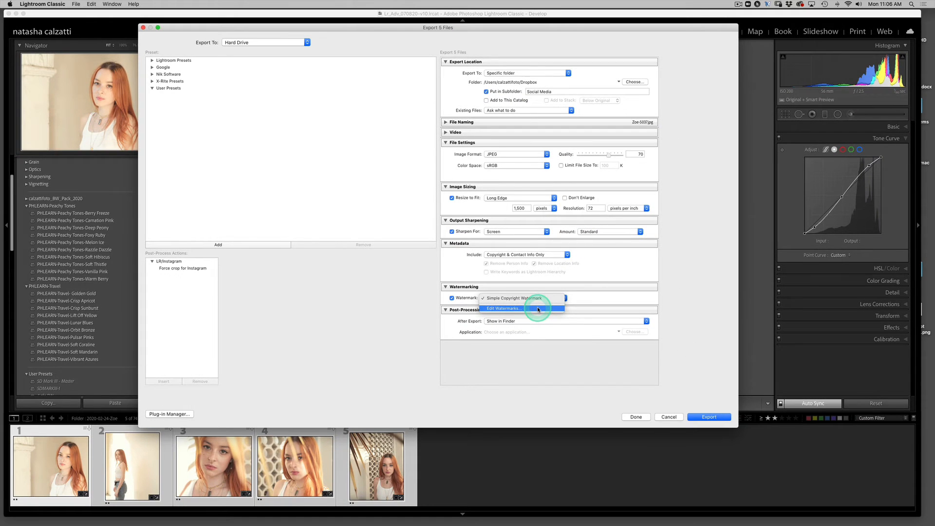
{"action": "left_click", "coordinate": [538, 308]}
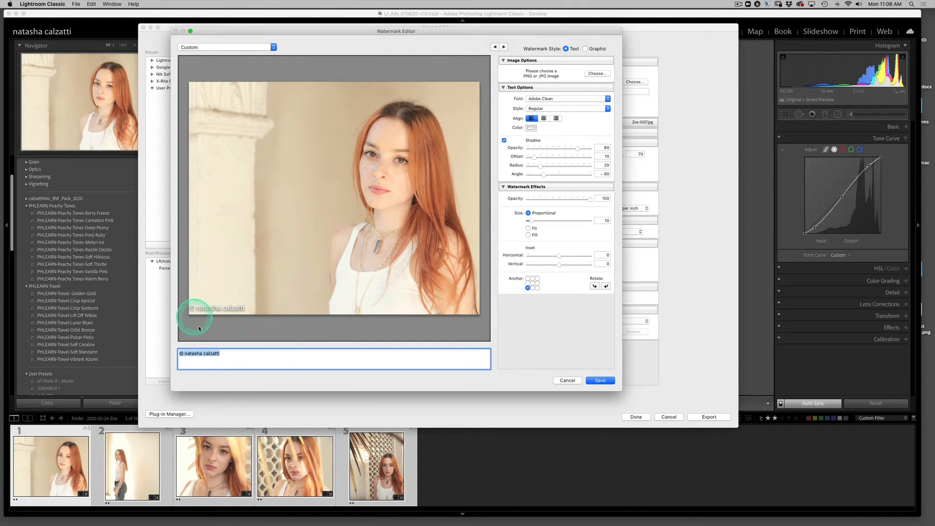
Step: Insert 2020 directly after the © symbol in the watermark text, before the photographer's name
{"action": "left_click", "coordinate": [227, 353]}
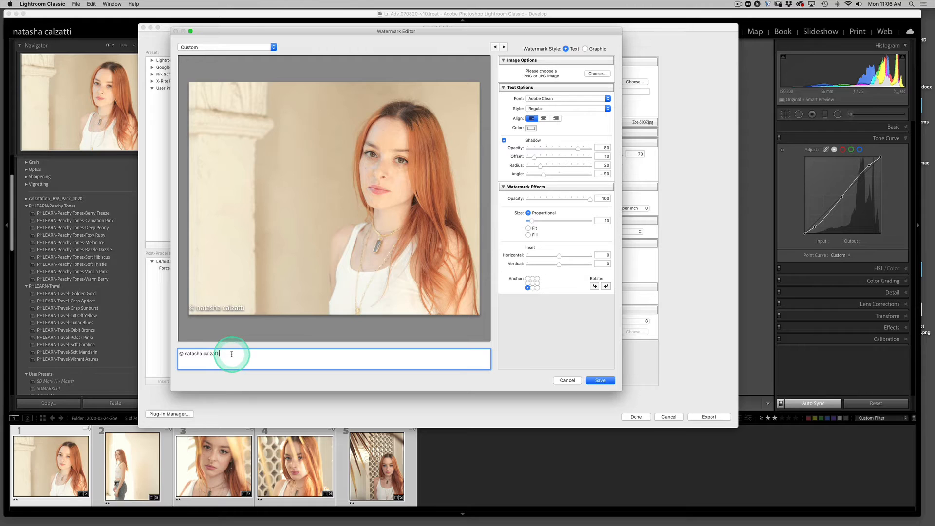
{"action": "mouse_move", "coordinate": [191, 312]}
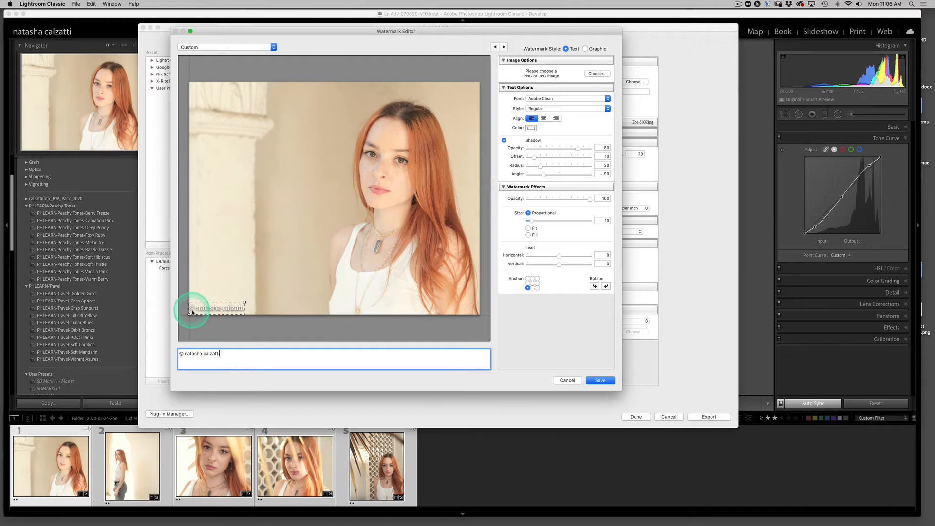
{"action": "left_click", "coordinate": [225, 354]}
{"action": "left_click", "coordinate": [184, 357]}
{"action": "left_click", "coordinate": [238, 355]}
{"action": "type", "text": "2020"}
{"action": "mouse_move", "coordinate": [267, 300]}
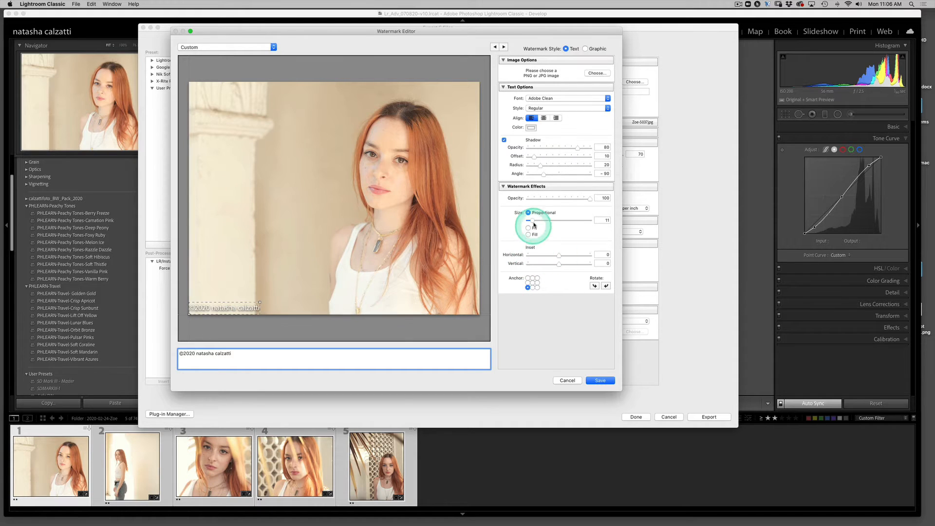
Step: Set the watermark's proportional size to 9 and horizontal inset to 1, with its shadow enabled
{"action": "left_click_drag", "start_coordinate": [532, 222], "coordinate": [532, 222]}
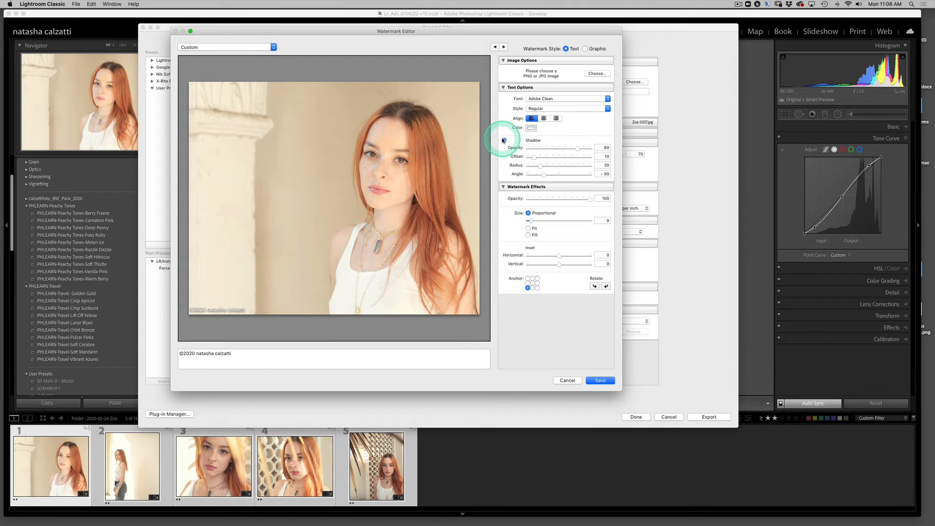
{"action": "left_click", "coordinate": [503, 140]}
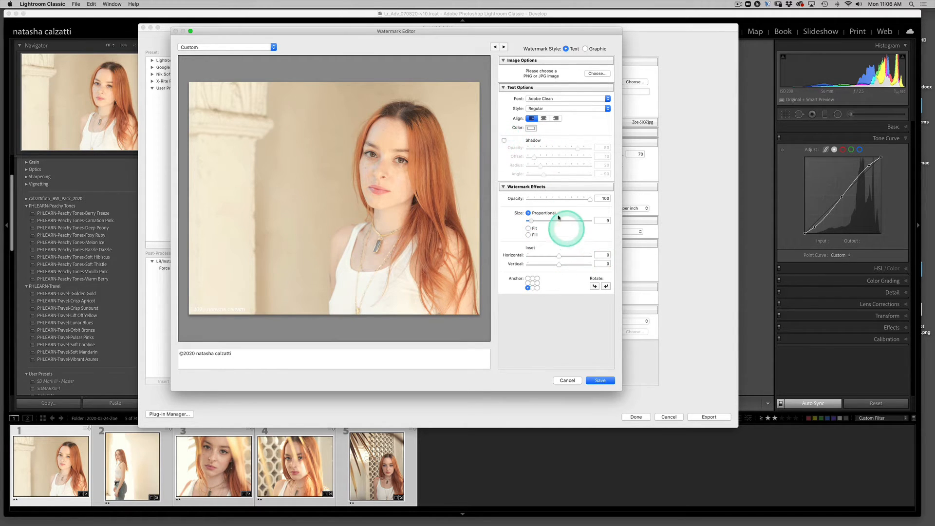
{"action": "left_click", "coordinate": [505, 140]}
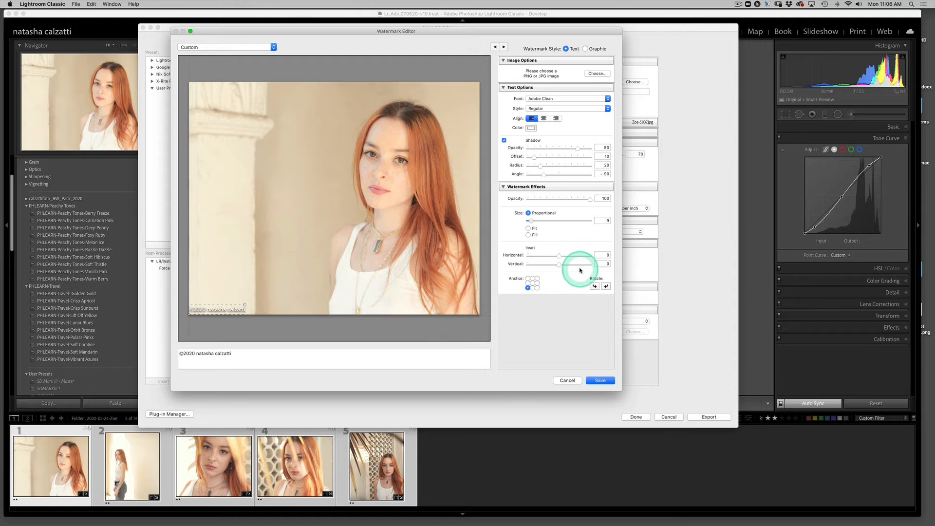
{"action": "left_click_drag", "start_coordinate": [559, 256], "coordinate": [562, 257]}
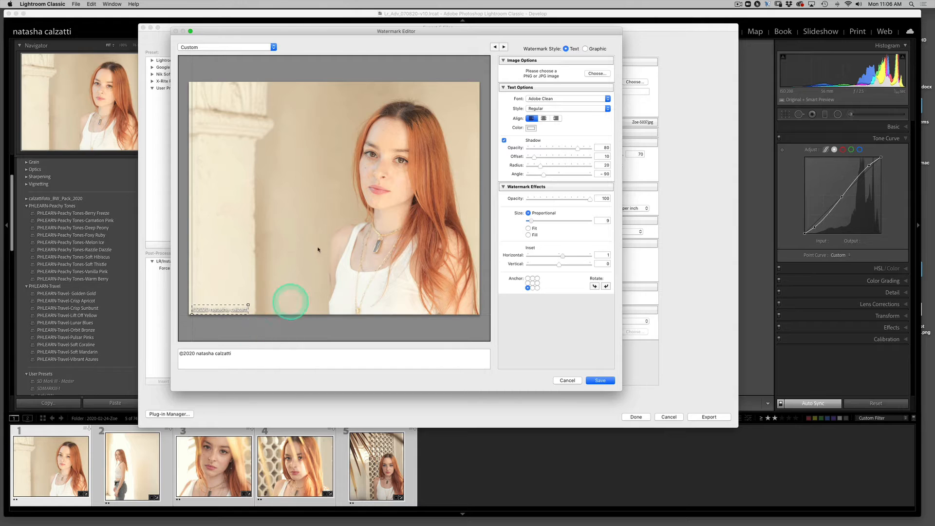
Step: Save the watermark settings as a new preset named ©2020NC and finish editing the watermark
{"action": "left_click", "coordinate": [271, 48]}
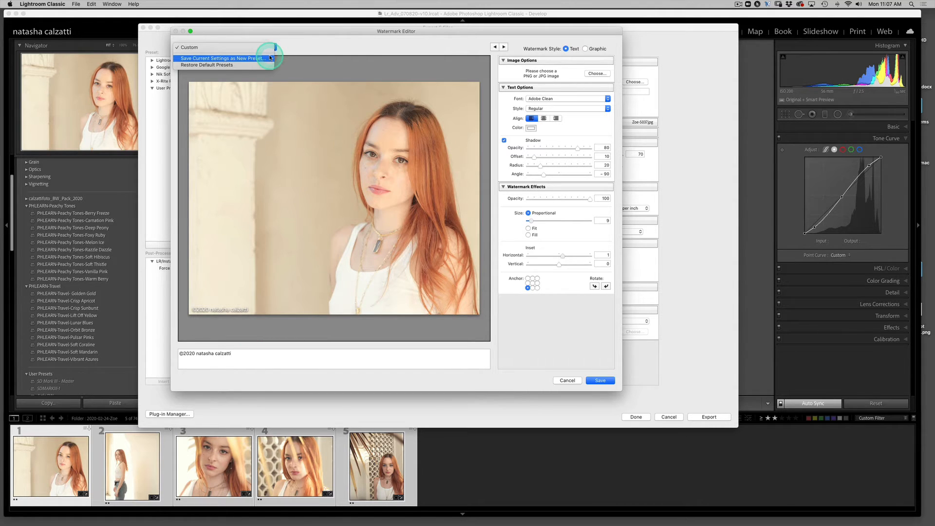
{"action": "left_click", "coordinate": [271, 58]}
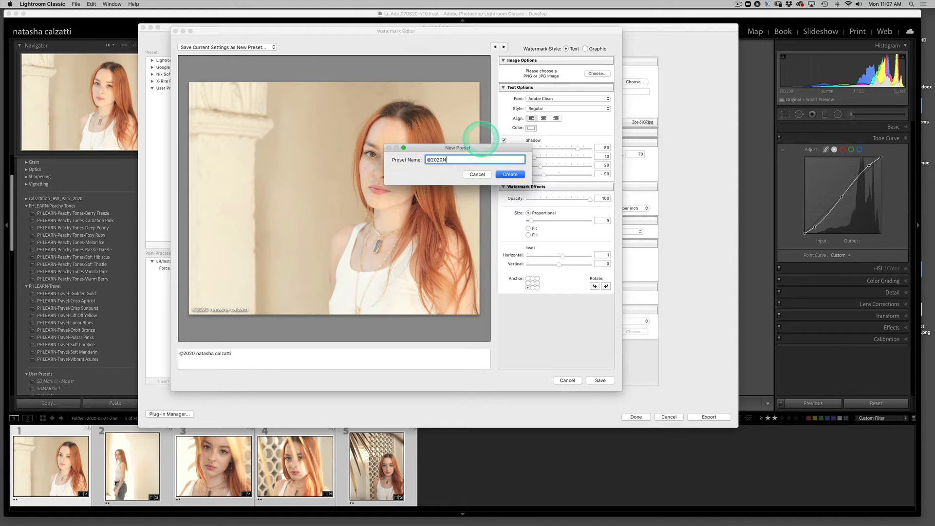
{"action": "type", "text": "NC"}
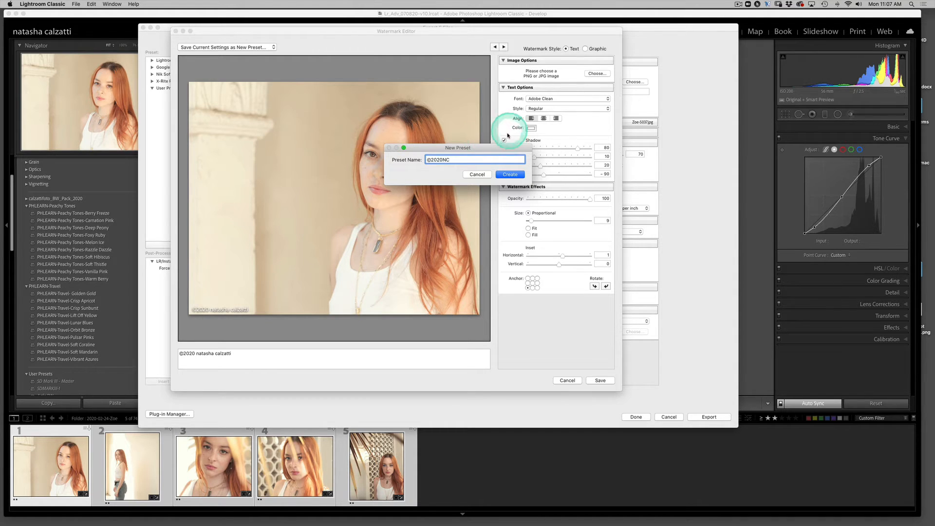
{"action": "left_click", "coordinate": [510, 175]}
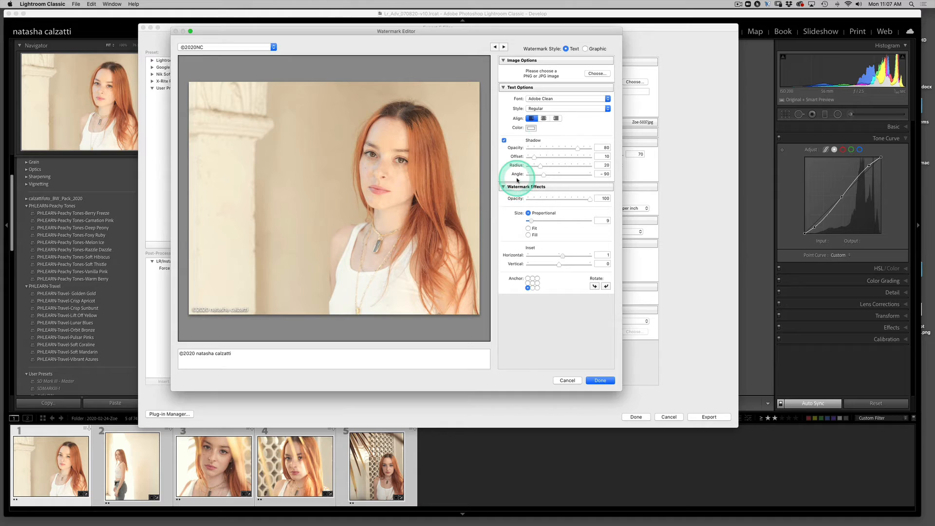
{"action": "left_click", "coordinate": [599, 380]}
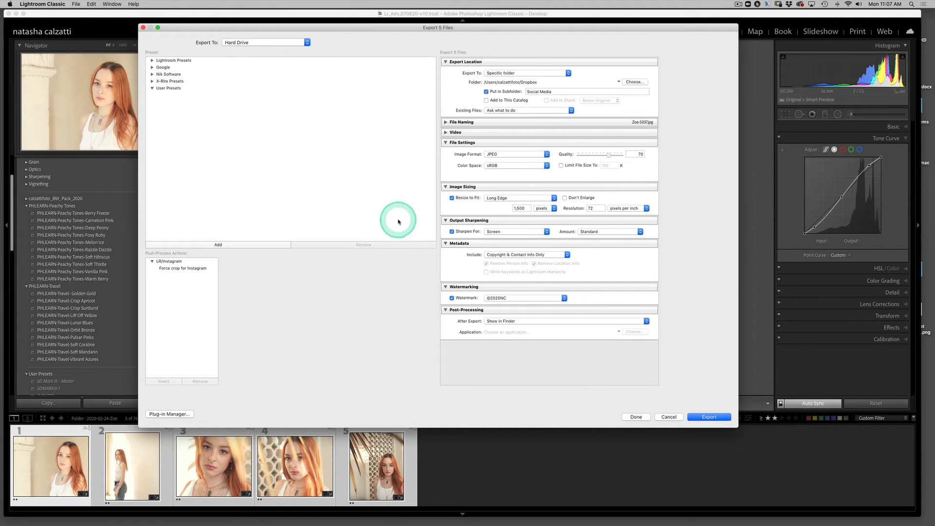
Step: Select the ©2020NC watermark for the export and choose Show in Finder as the after-export action
{"action": "left_click", "coordinate": [506, 297]}
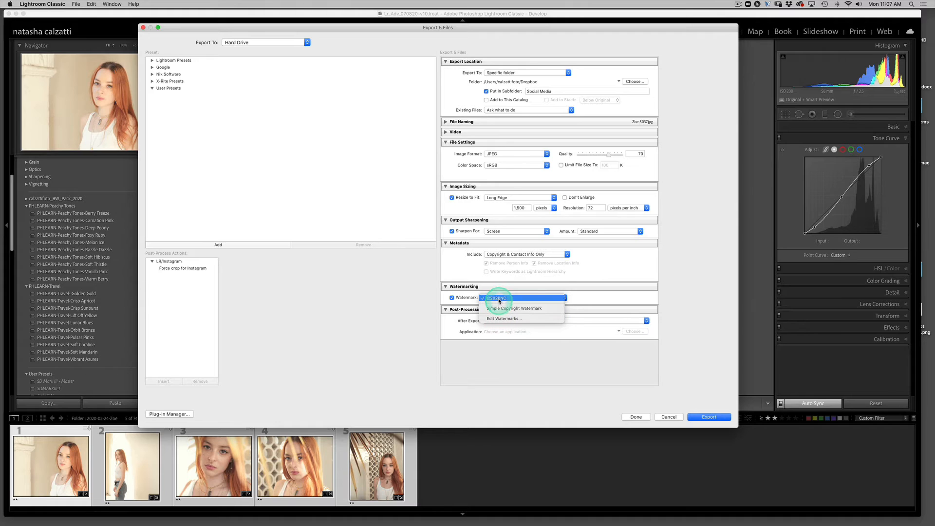
{"action": "left_click", "coordinate": [499, 300]}
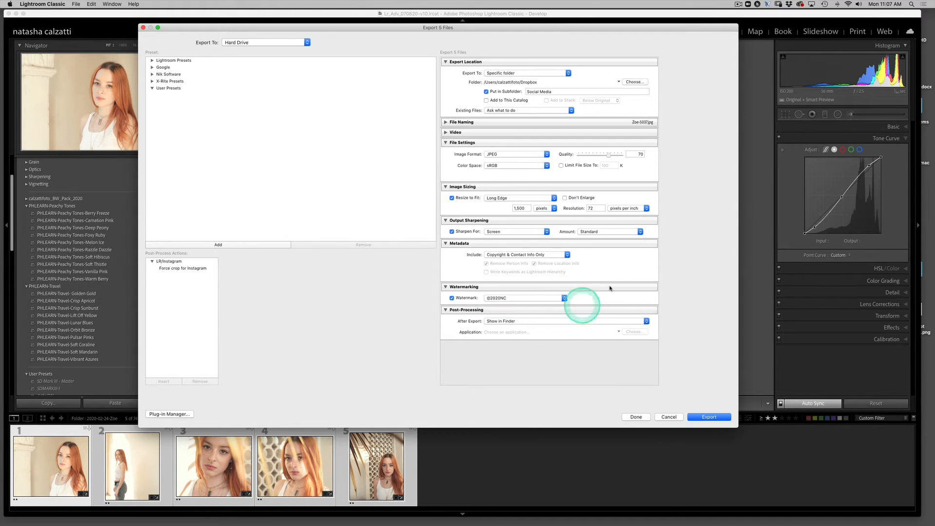
{"action": "left_click", "coordinate": [497, 322]}
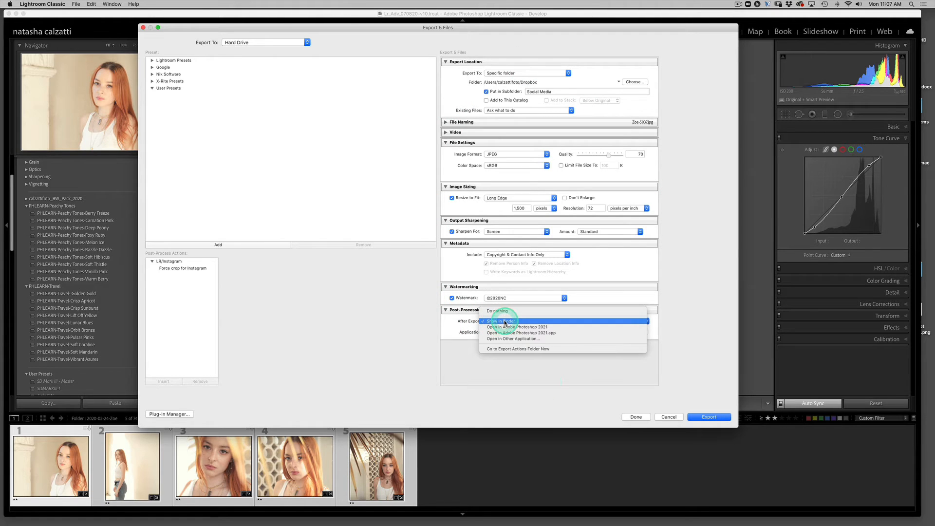
{"action": "left_click", "coordinate": [508, 323]}
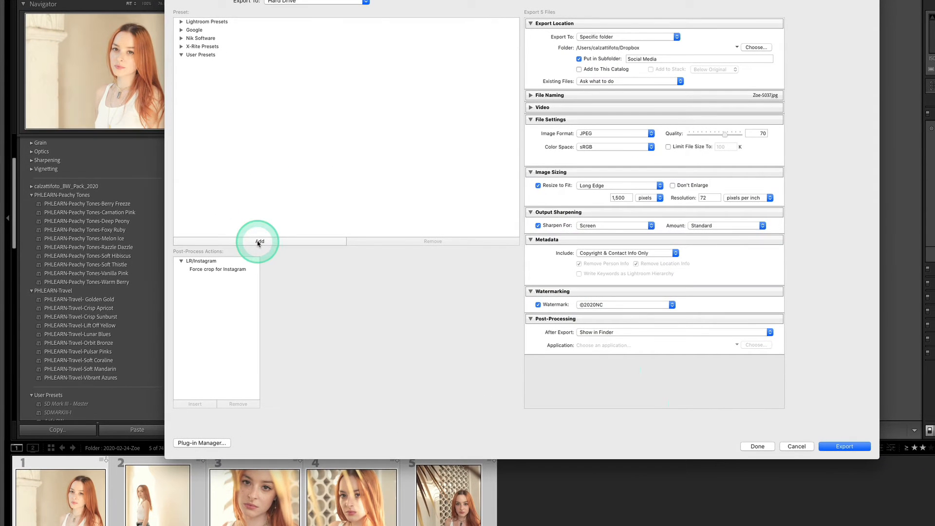
Step: Save the export settings as a preset named Social Media in the User Presets folder
{"action": "left_click", "coordinate": [237, 244]}
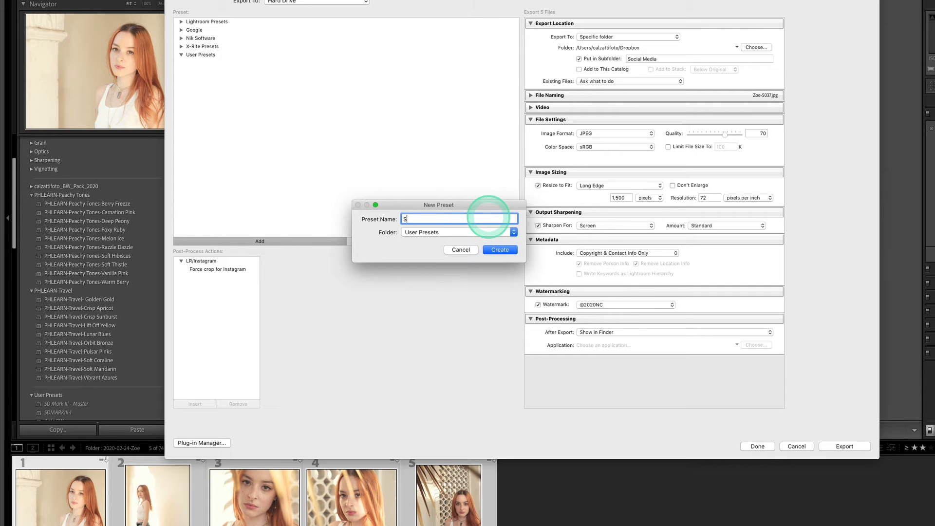
{"action": "type", "text": "ocia"}
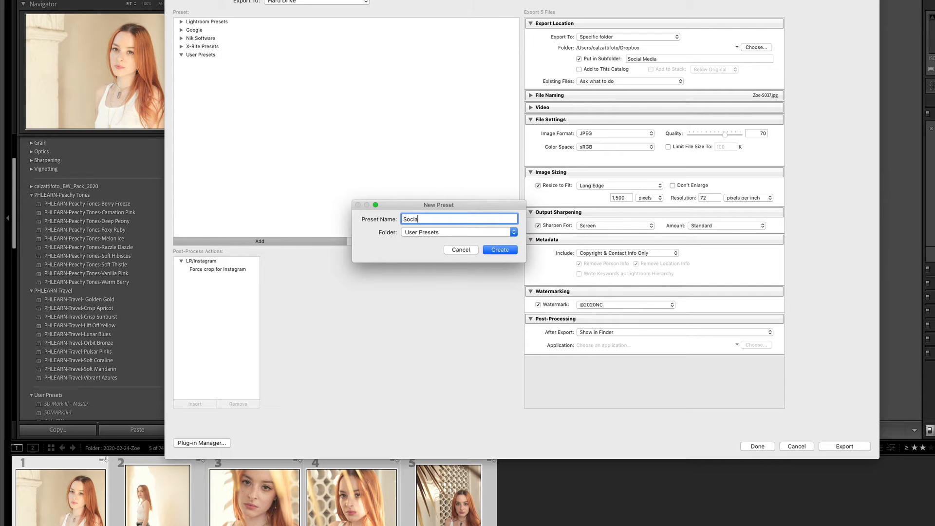
{"action": "type", "text": "l Med"}
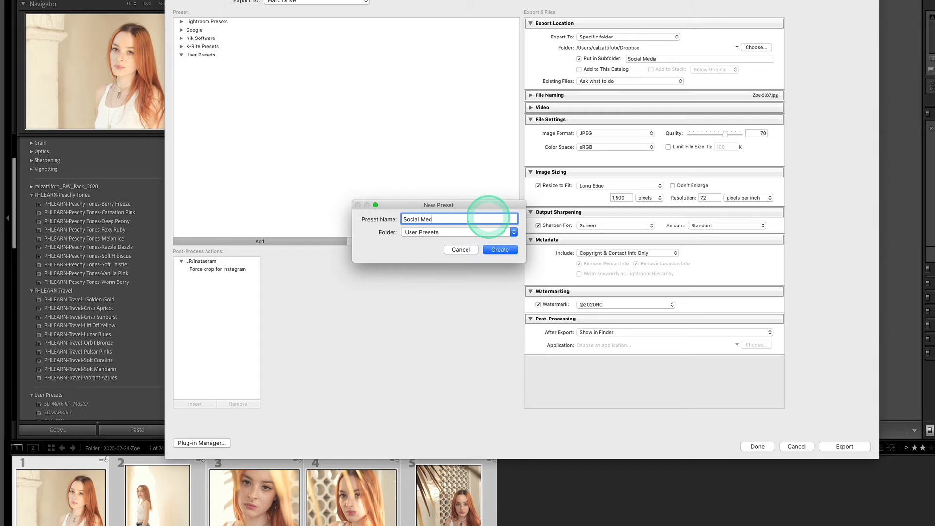
{"action": "type", "text": "ia"}
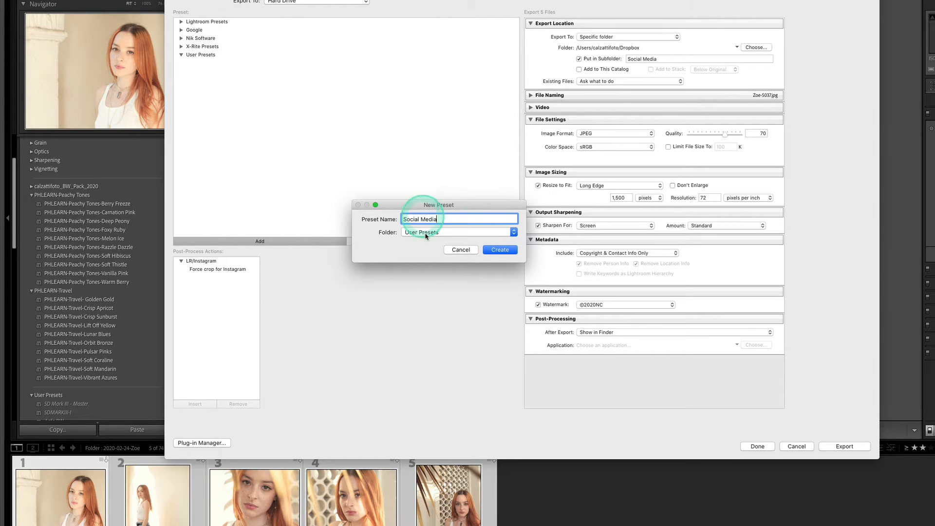
{"action": "left_click", "coordinate": [500, 249]}
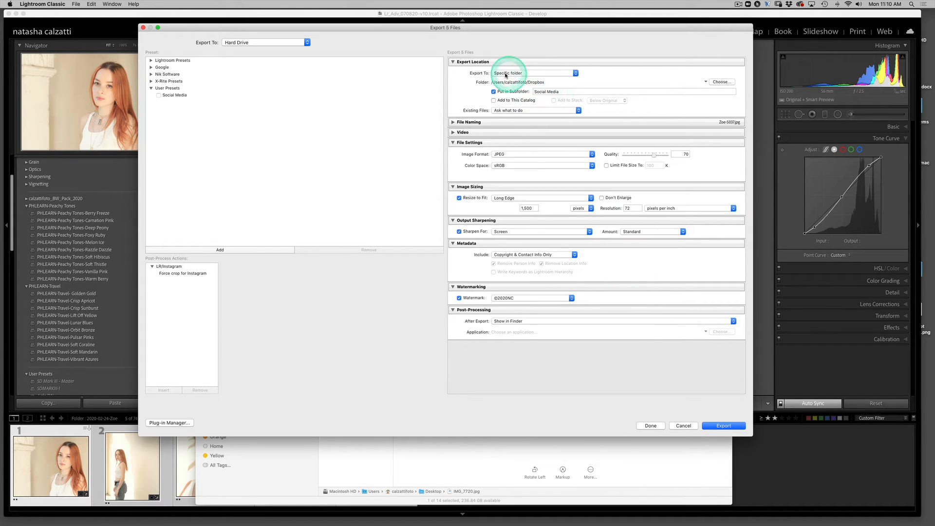
Step: Change the export destination folder to Desktop
{"action": "key", "text": "alt+a"}
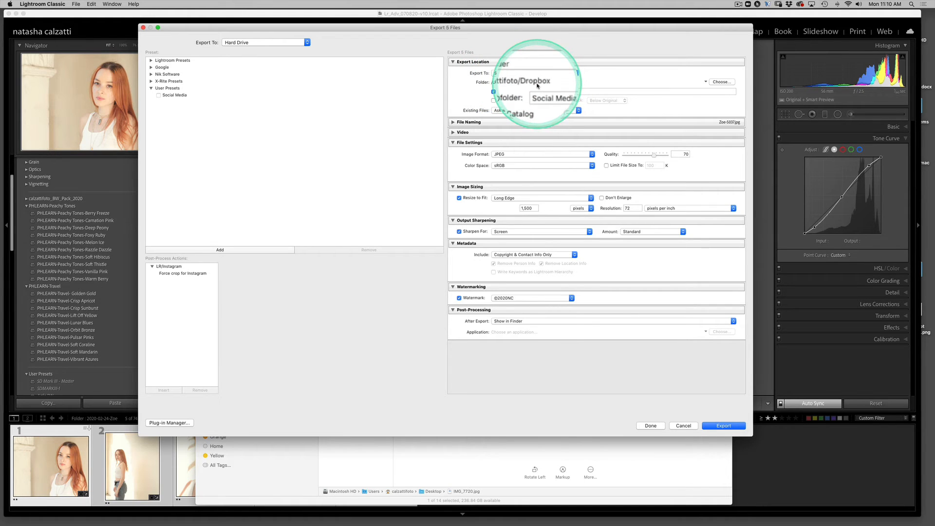
{"action": "key", "text": "alt+a"}
{"action": "left_click", "coordinate": [716, 83]}
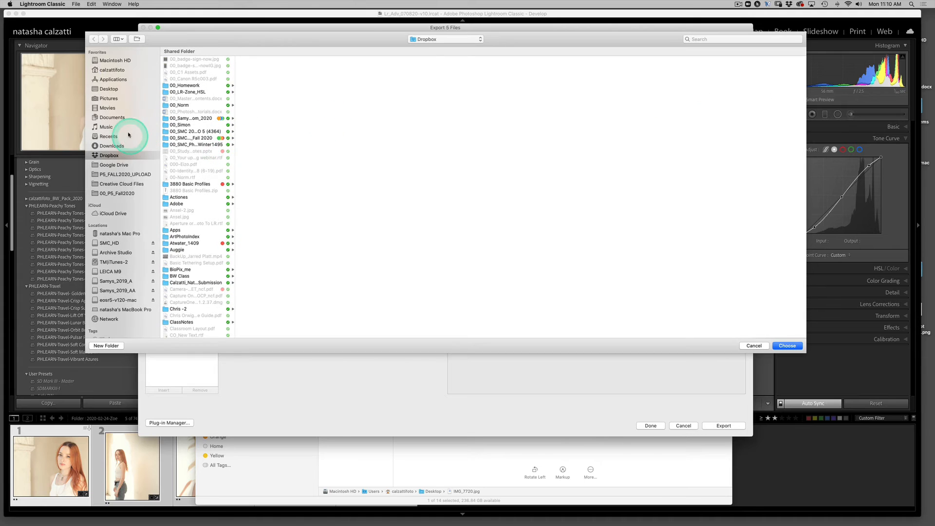
{"action": "left_click", "coordinate": [111, 89]}
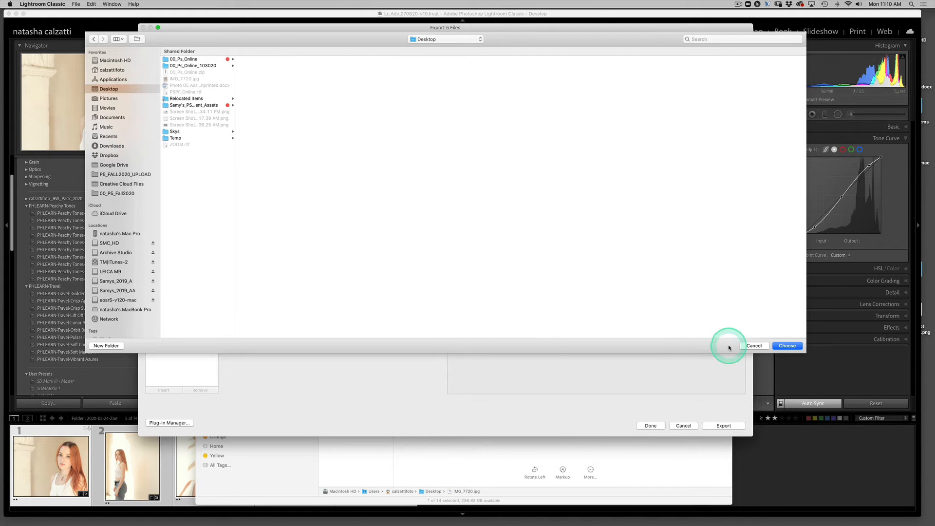
{"action": "left_click", "coordinate": [787, 345]}
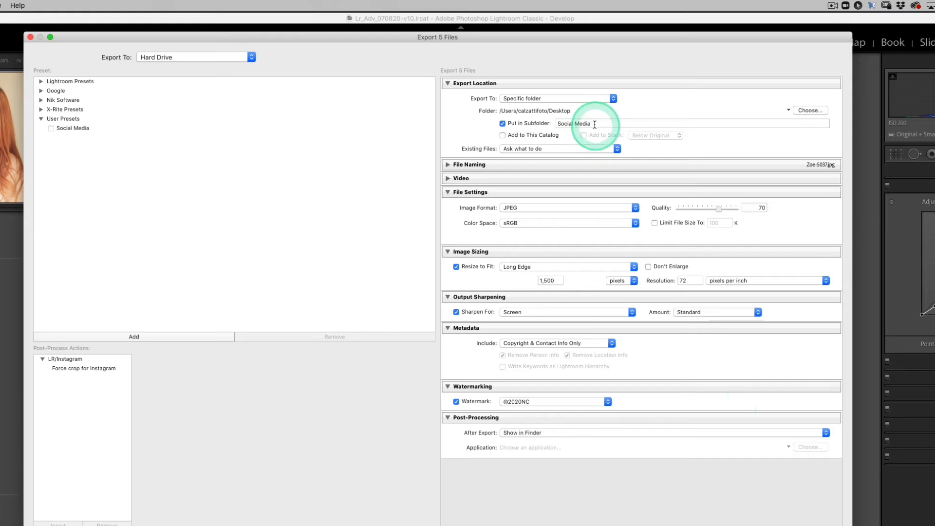
Step: Rename the export subfolder to For Printing
{"action": "left_click", "coordinate": [597, 124]}
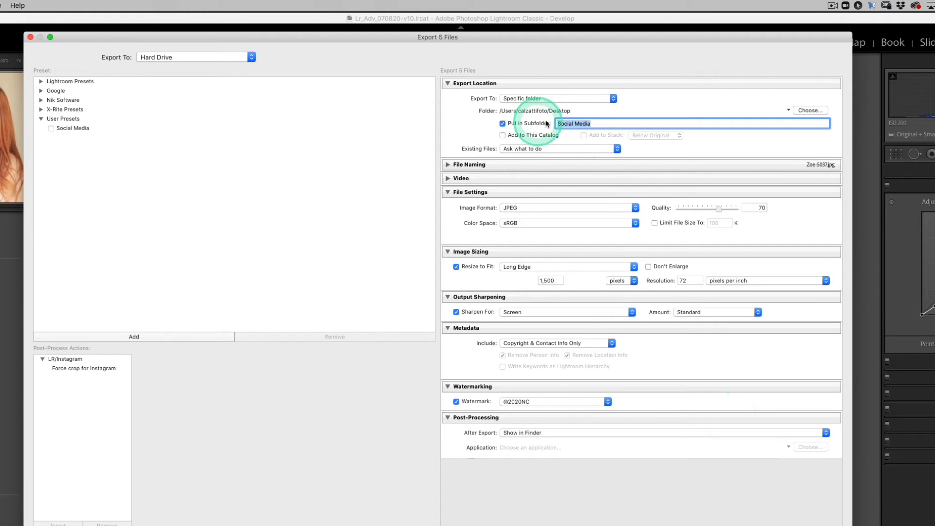
{"action": "type", "text": "F"}
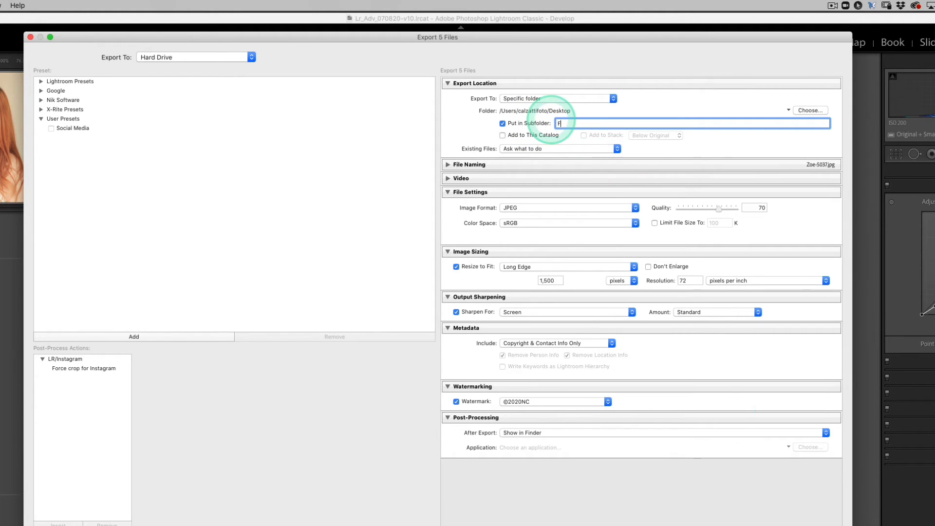
{"action": "type", "text": "or Printi"}
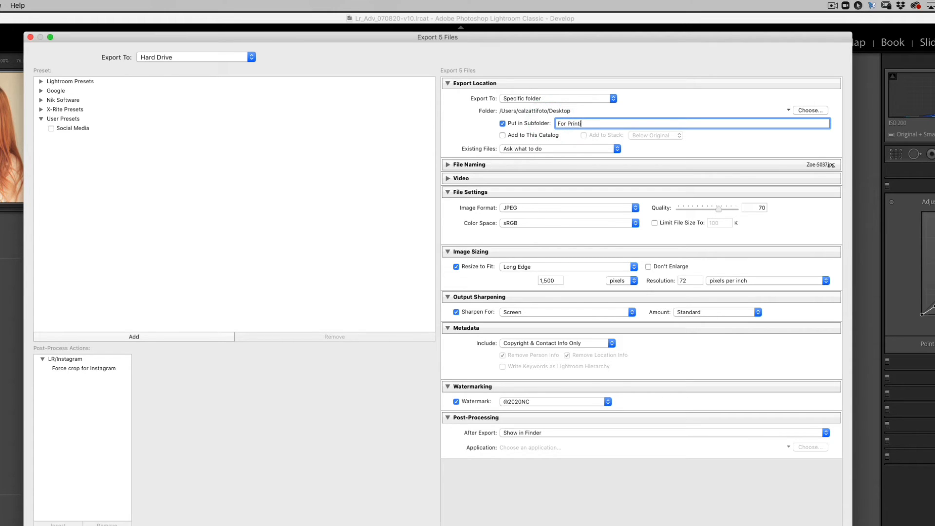
{"action": "type", "text": "ng"}
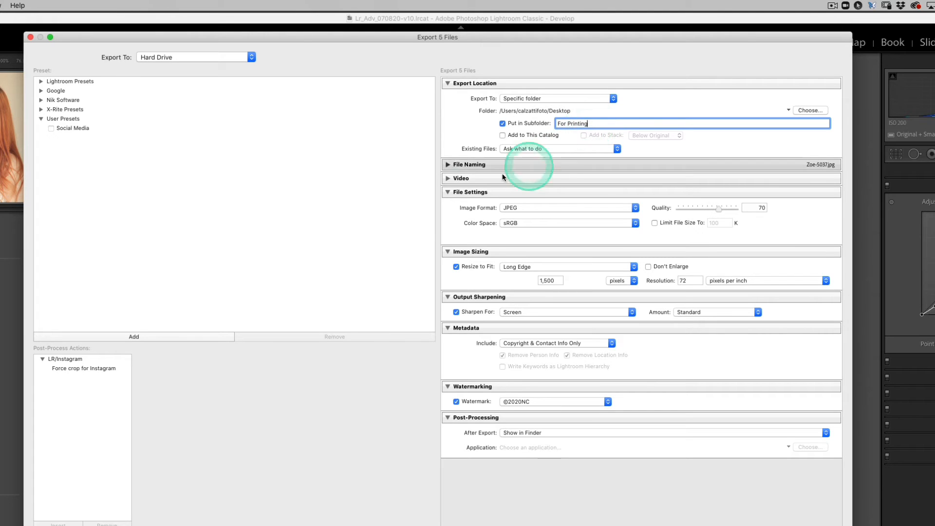
Step: Set the export file format to TIFF with the ProPhoto RGB color space
{"action": "left_click", "coordinate": [449, 164]}
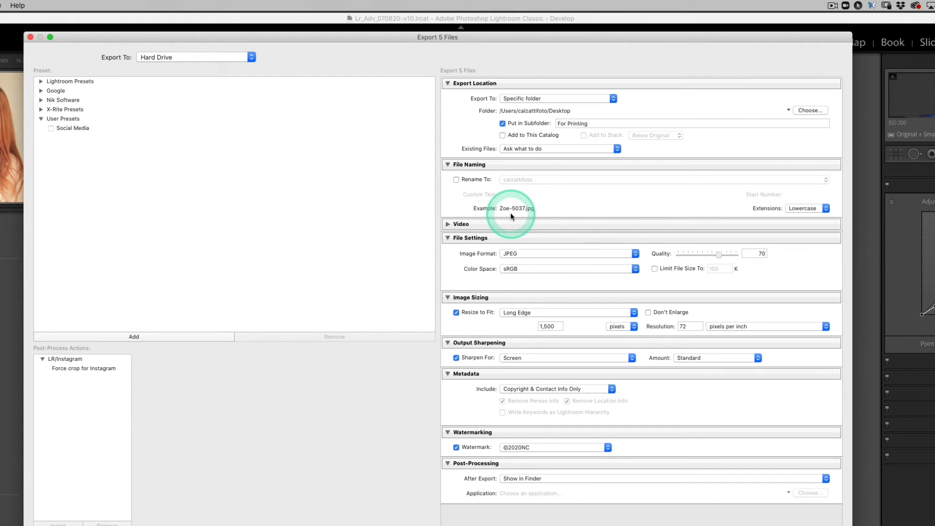
{"action": "left_click", "coordinate": [449, 165]}
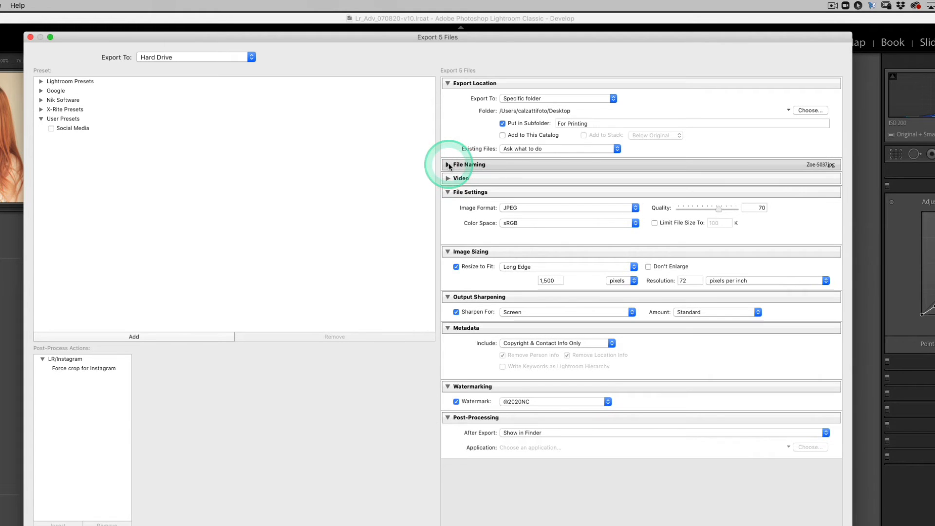
{"action": "left_click", "coordinate": [535, 208]}
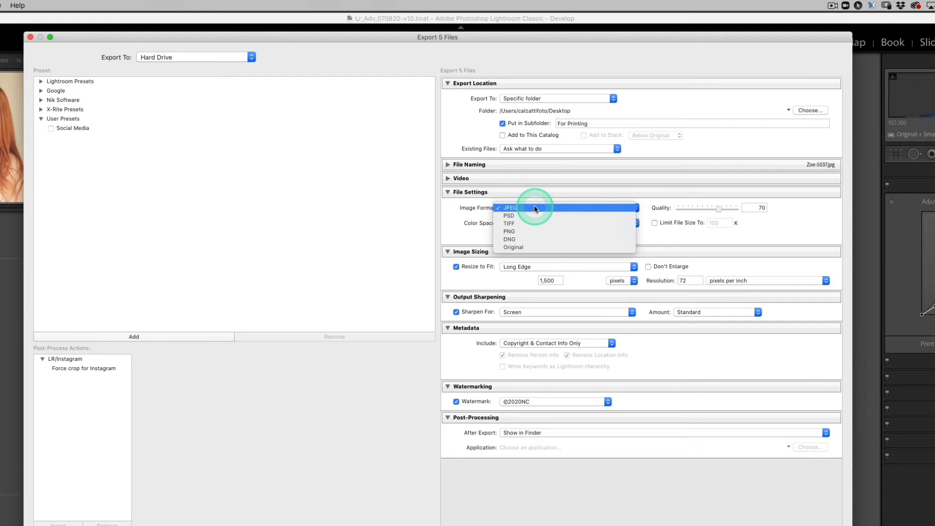
{"action": "left_click", "coordinate": [534, 223]}
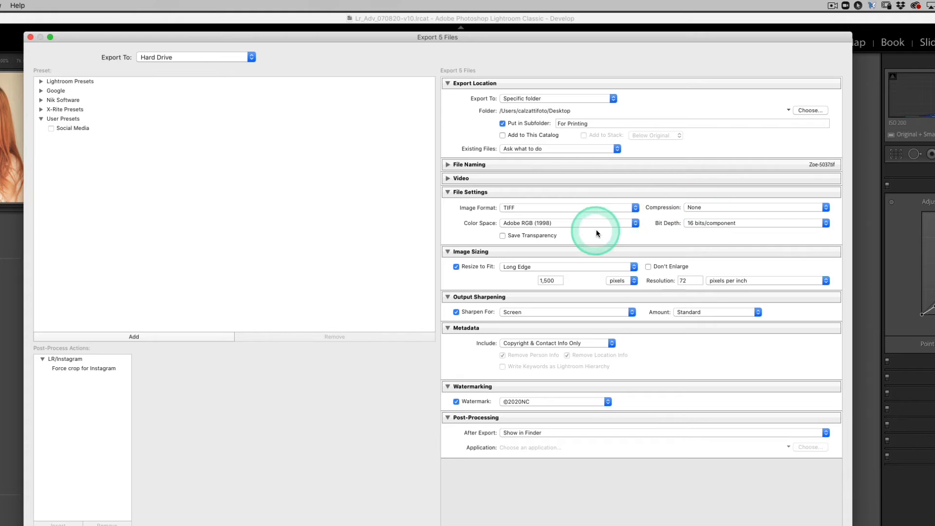
{"action": "left_click", "coordinate": [631, 223]}
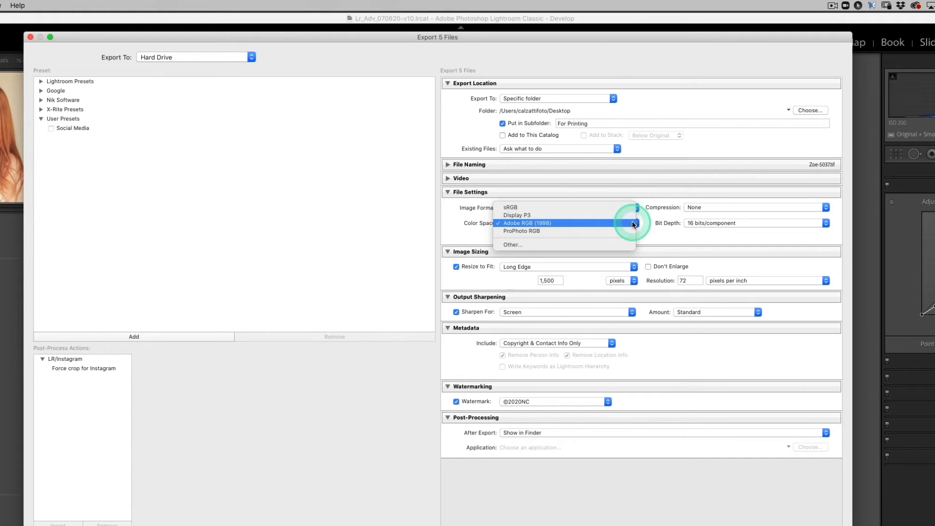
{"action": "left_click", "coordinate": [628, 230]}
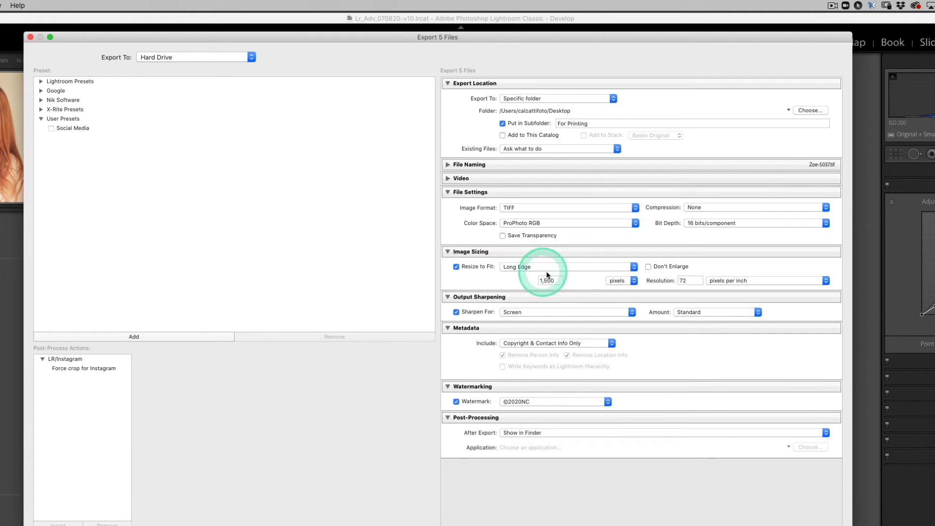
Step: Resize the exported images to 10 inches on the long edge at a resolution of 240 pixels per inch
{"action": "left_click", "coordinate": [558, 281]}
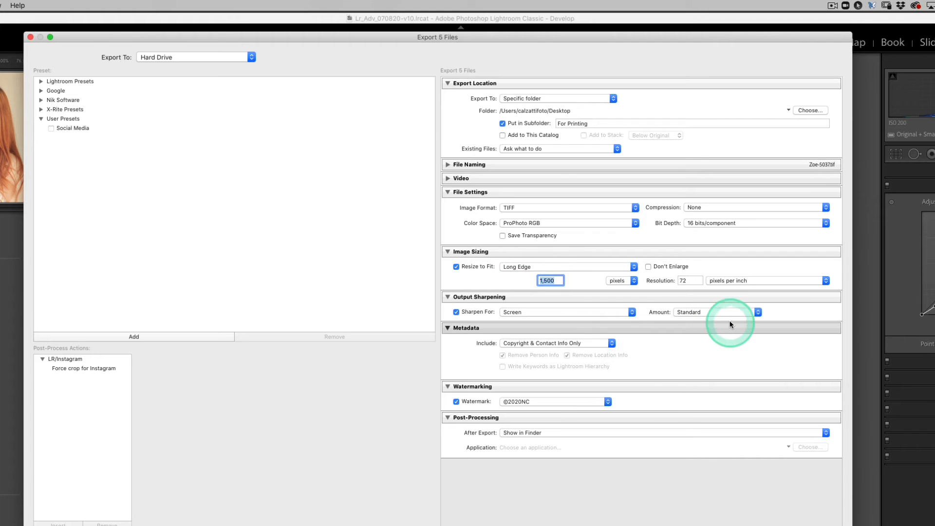
{"action": "type", "text": "10"}
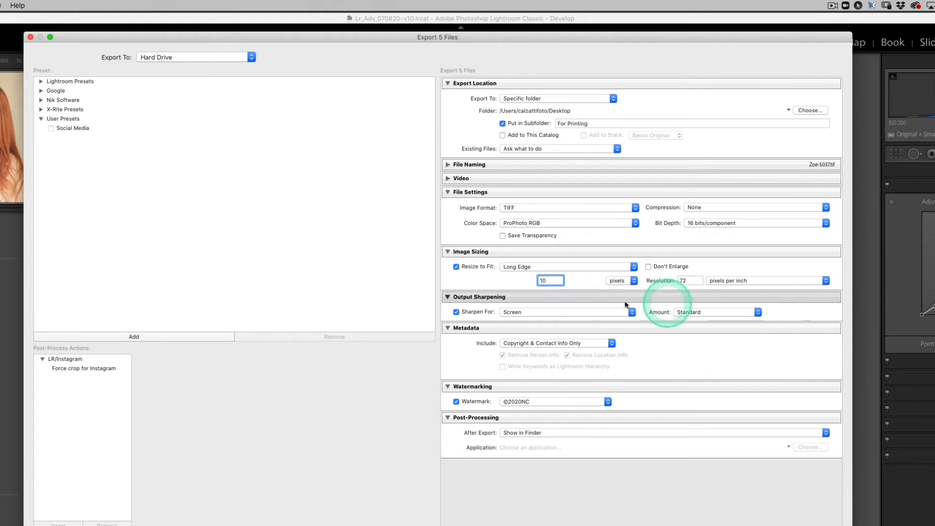
{"action": "left_click", "coordinate": [628, 285]}
{"action": "left_click", "coordinate": [620, 289]}
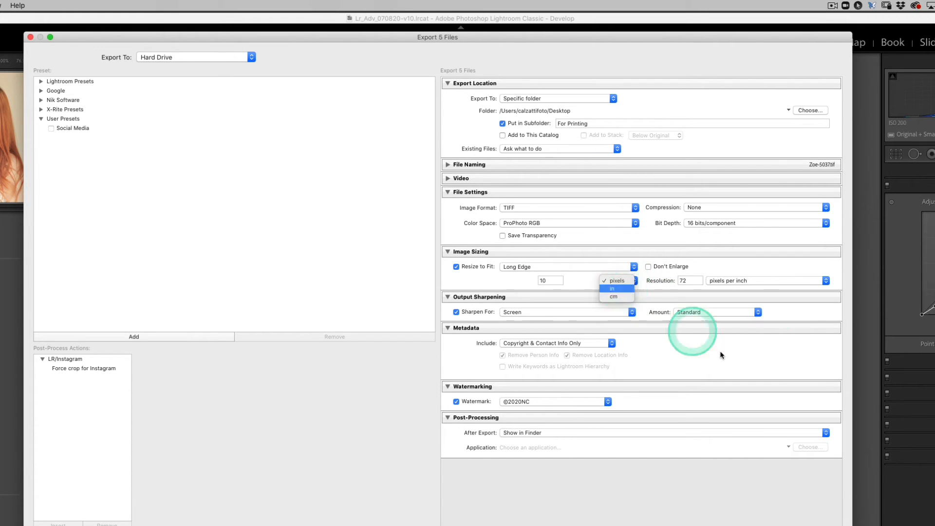
{"action": "left_click", "coordinate": [550, 280]}
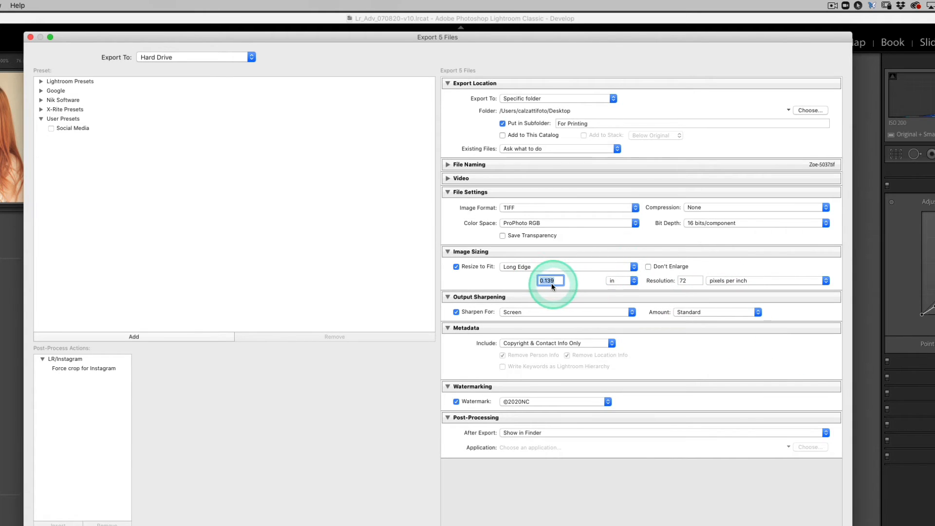
{"action": "type", "text": "10"}
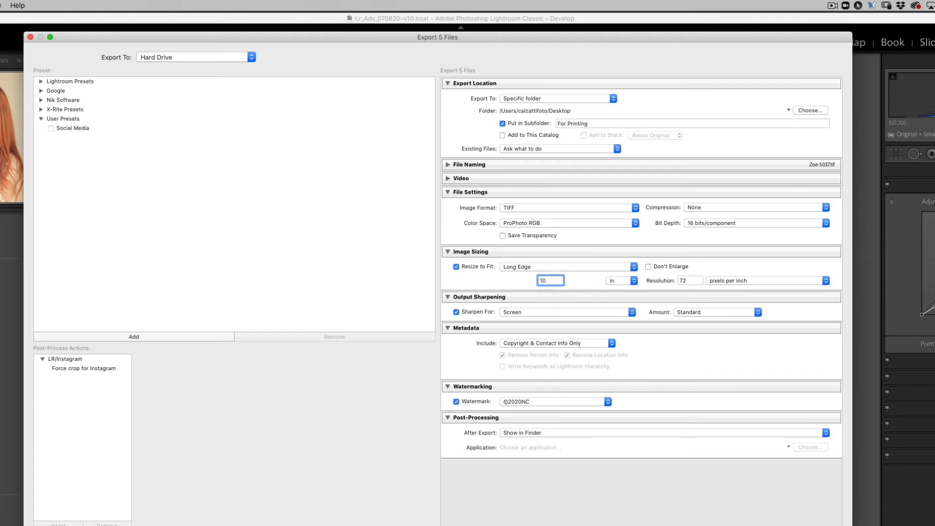
{"action": "left_click", "coordinate": [684, 279]}
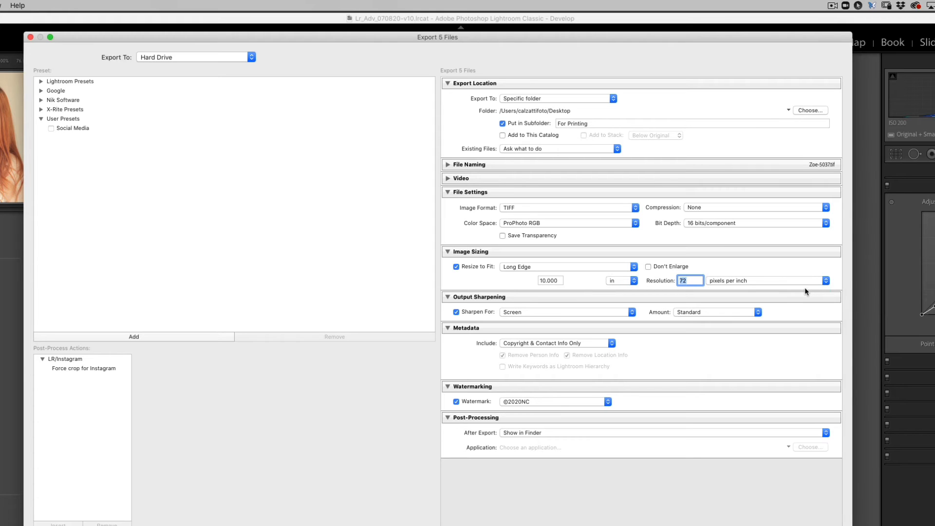
{"action": "type", "text": "2"}
{"action": "scroll", "coordinate": [779, 300], "scroll_direction": "down", "scroll_amount": 1}
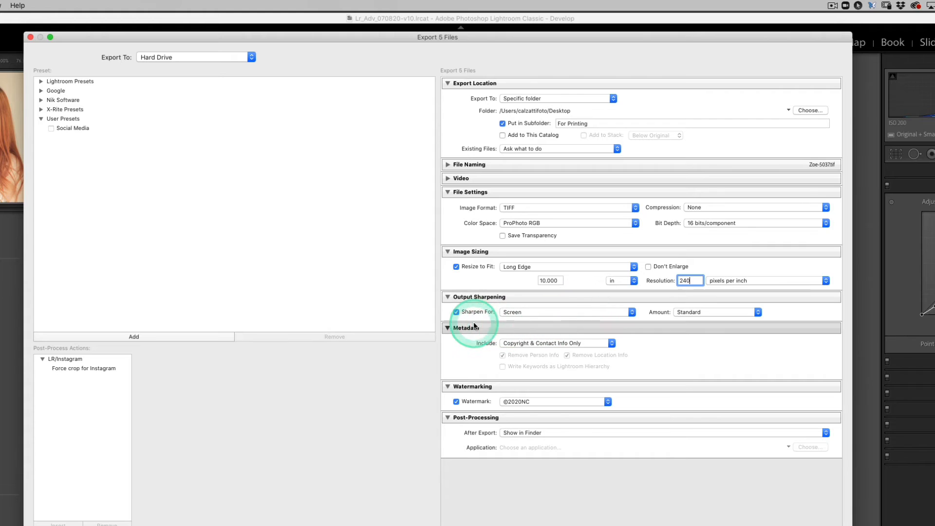
Step: Set the output sharpening to Glossy Paper and turn off the watermark
{"action": "left_click", "coordinate": [544, 312]}
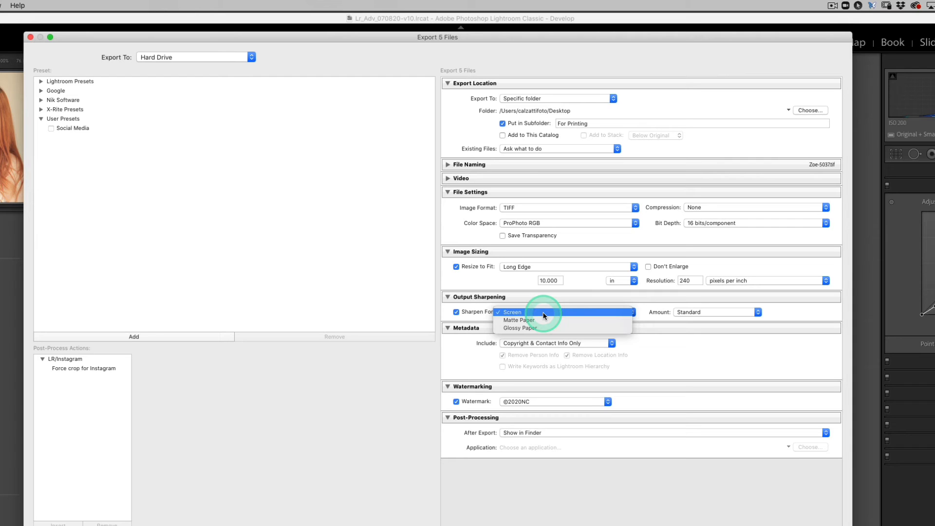
{"action": "left_click", "coordinate": [549, 330]}
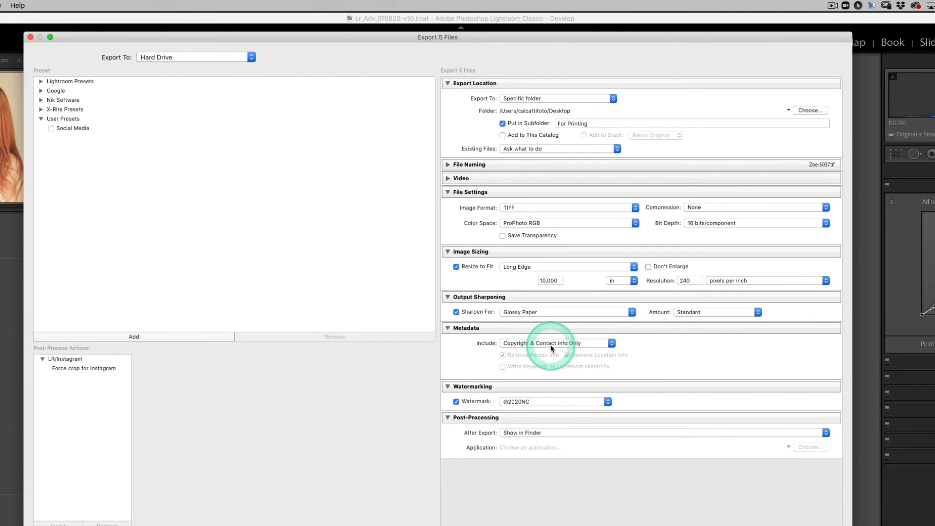
{"action": "left_click", "coordinate": [457, 403]}
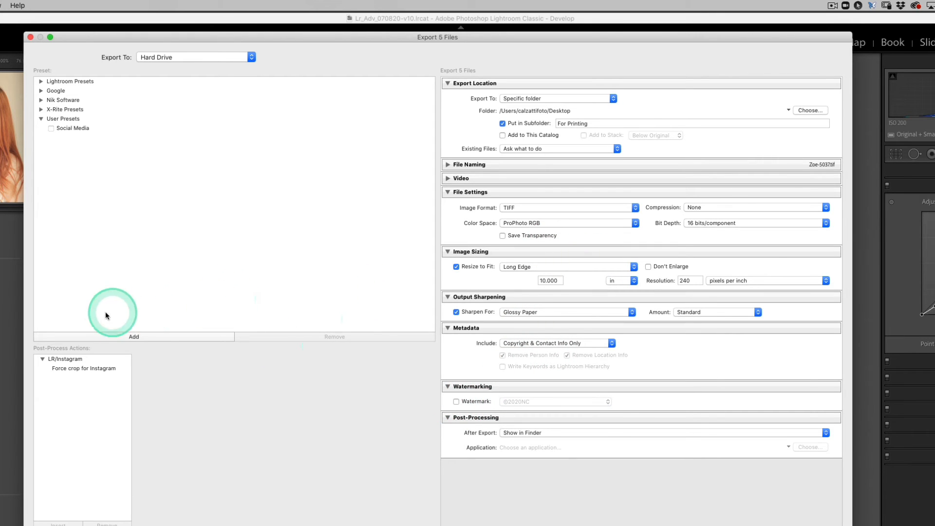
Step: Save the export settings as a preset named "Tiff: ProPhoto 16bit 10L" in the User Presets folder
{"action": "left_click", "coordinate": [154, 337]}
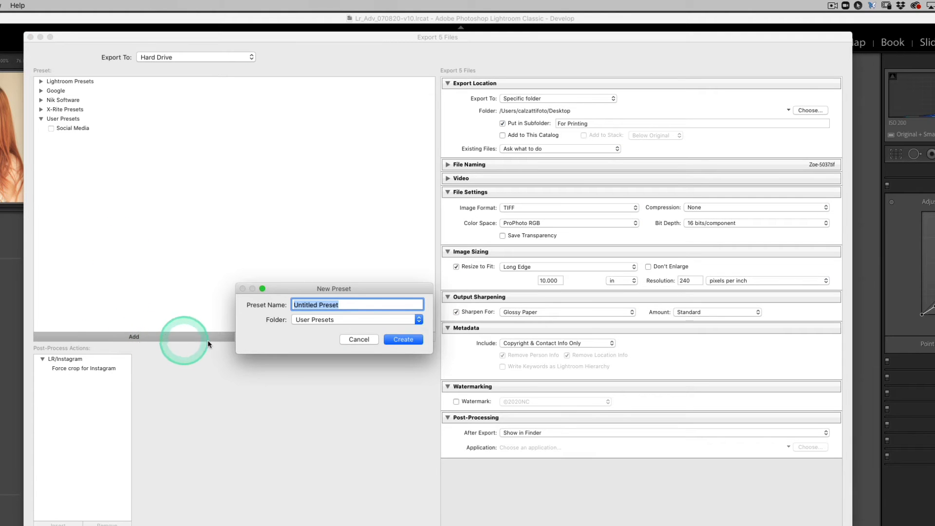
{"action": "type", "text": "T"}
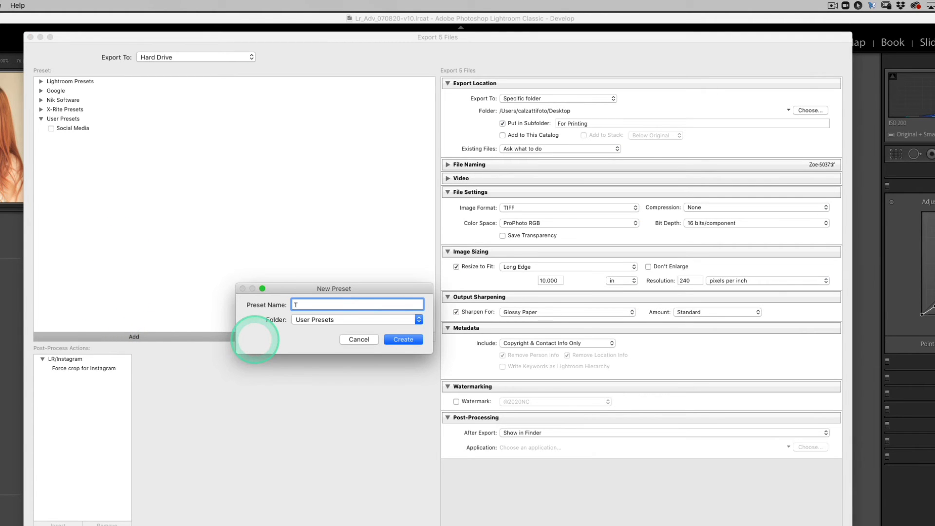
{"action": "type", "text": "iff"}
{"action": "type", "text": ": ProPhoto 16bit"}
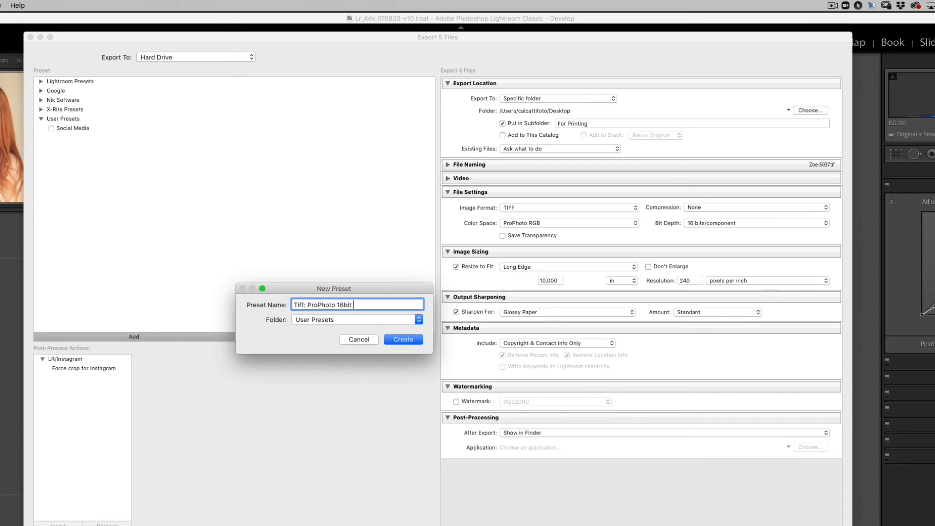
{"action": "type", "text": "10L"}
{"action": "left_click", "coordinate": [407, 343]}
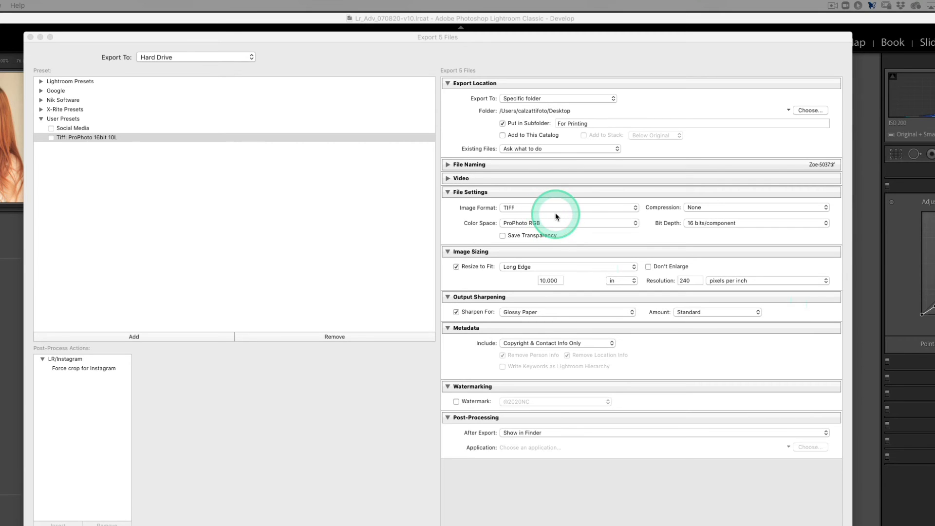
Step: Change the export format to JPEG at quality 100 and set the resolution to 300 pixels per inch
{"action": "left_click", "coordinate": [525, 208]}
{"action": "left_click", "coordinate": [515, 192]}
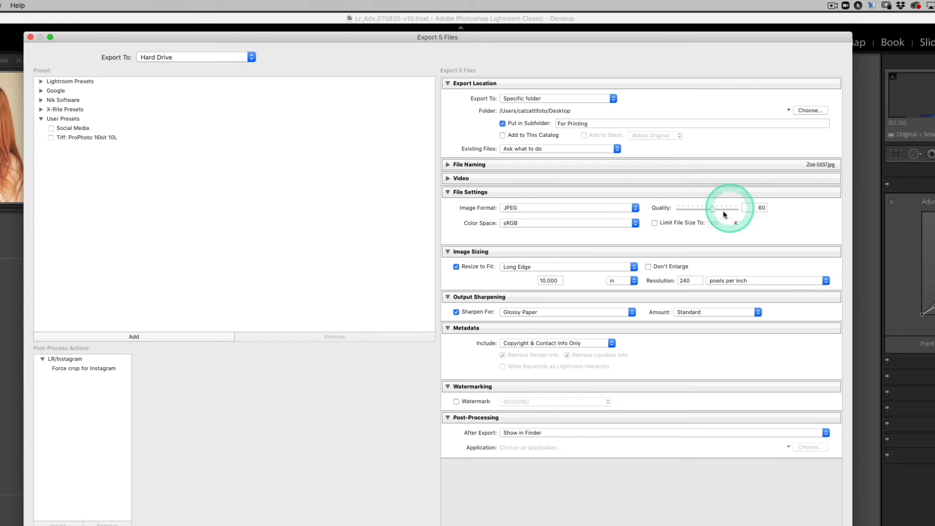
{"action": "left_click_drag", "start_coordinate": [711, 208], "coordinate": [753, 215]}
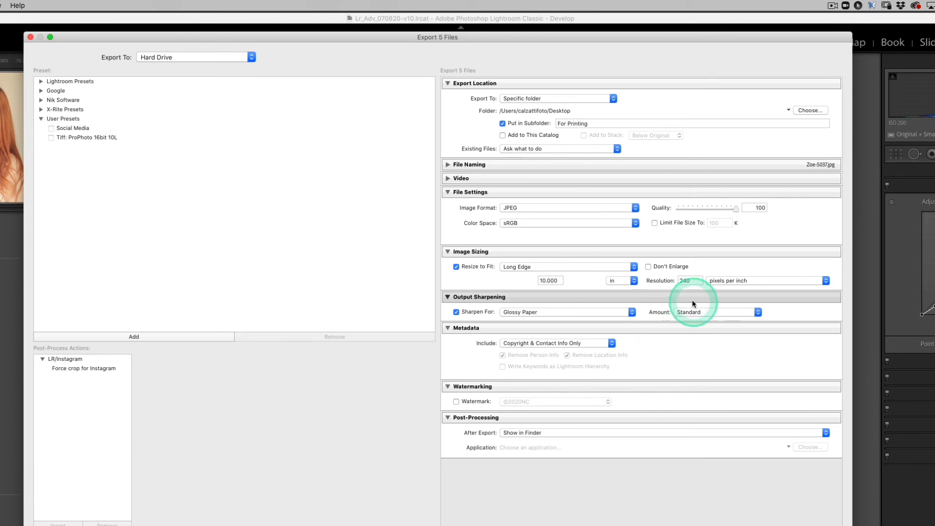
{"action": "double_click", "coordinate": [692, 281]}
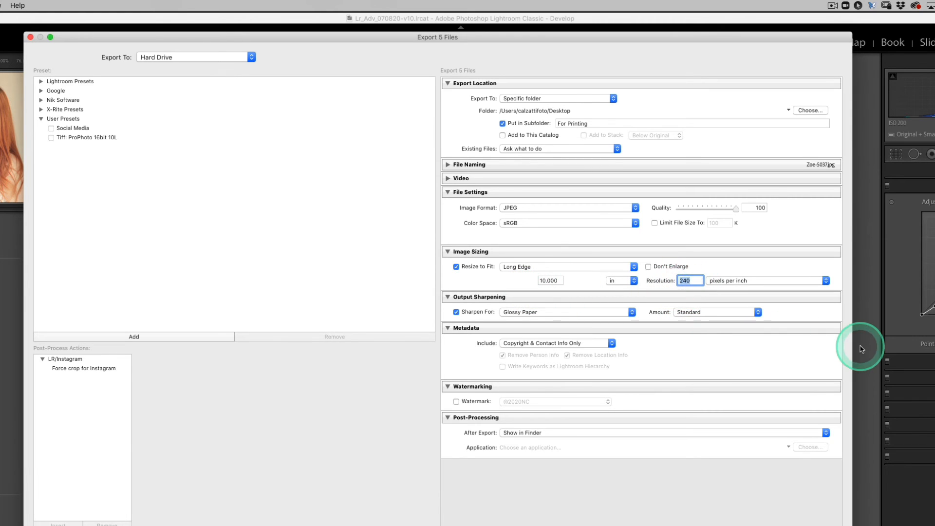
{"action": "type", "text": "300"}
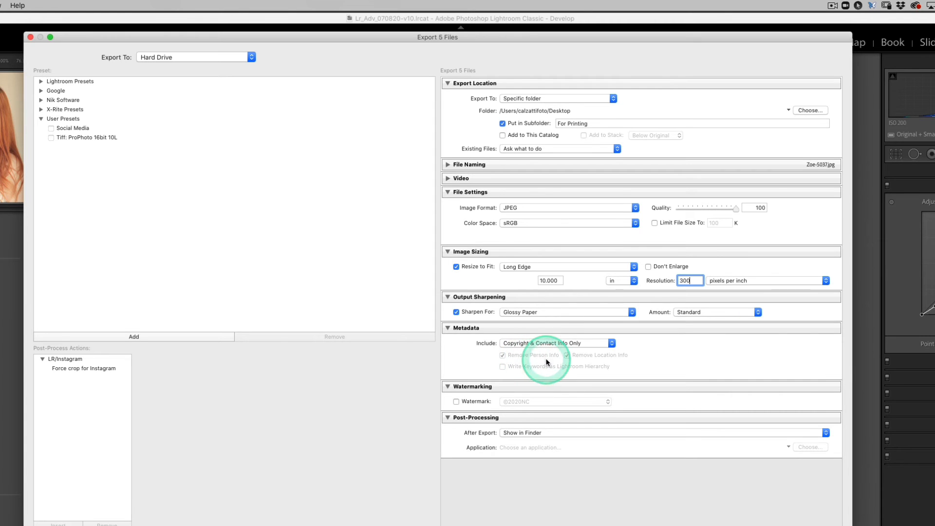
{"action": "left_click", "coordinate": [110, 261]}
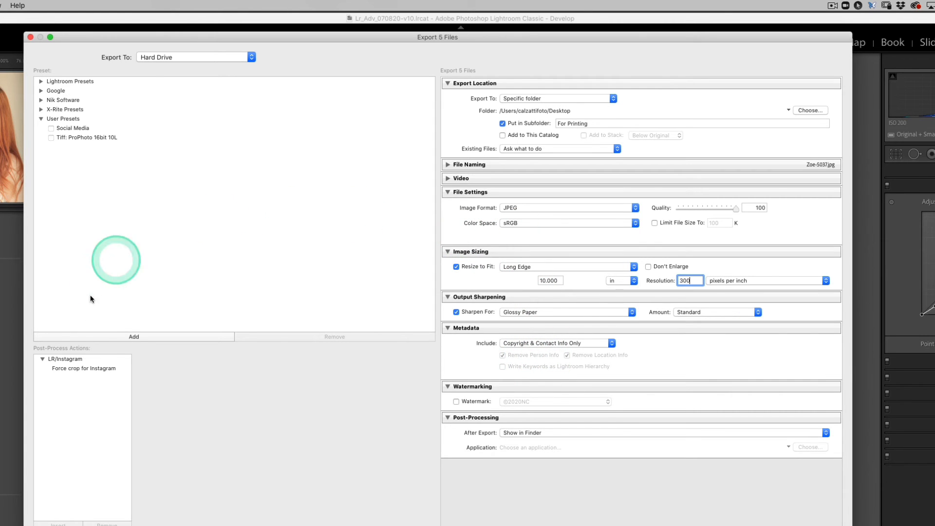
Step: Save the JPEG export settings as a preset named "Jpeg: sRGB 10L" in the User Presets folder
{"action": "left_click", "coordinate": [138, 337]}
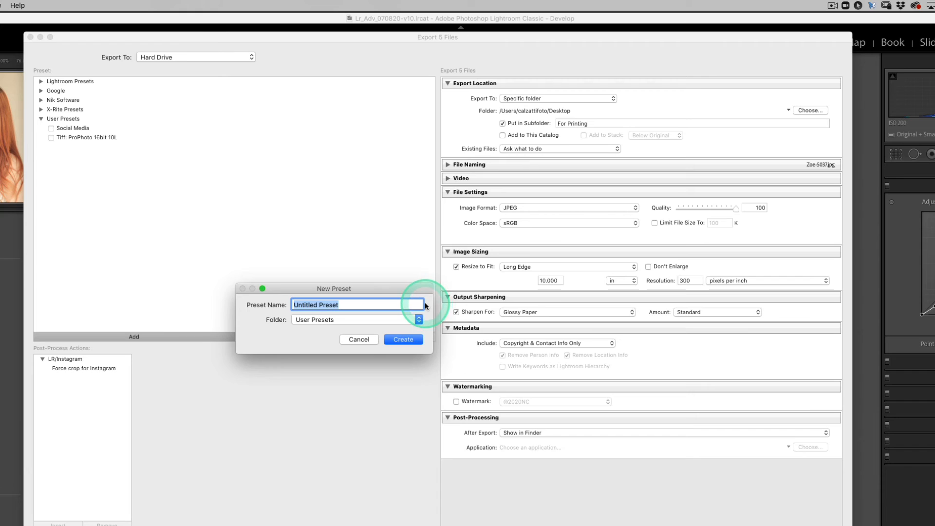
{"action": "type", "text": "J"}
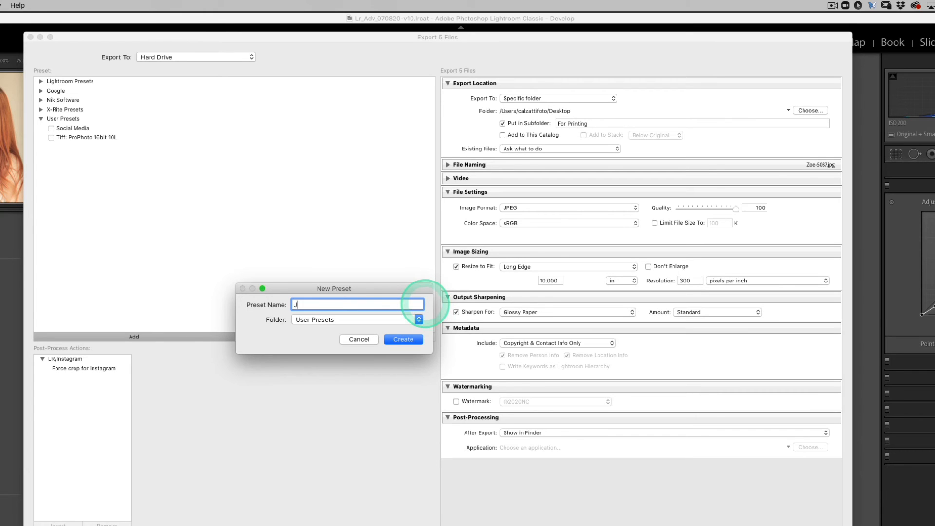
{"action": "type", "text": "peg"}
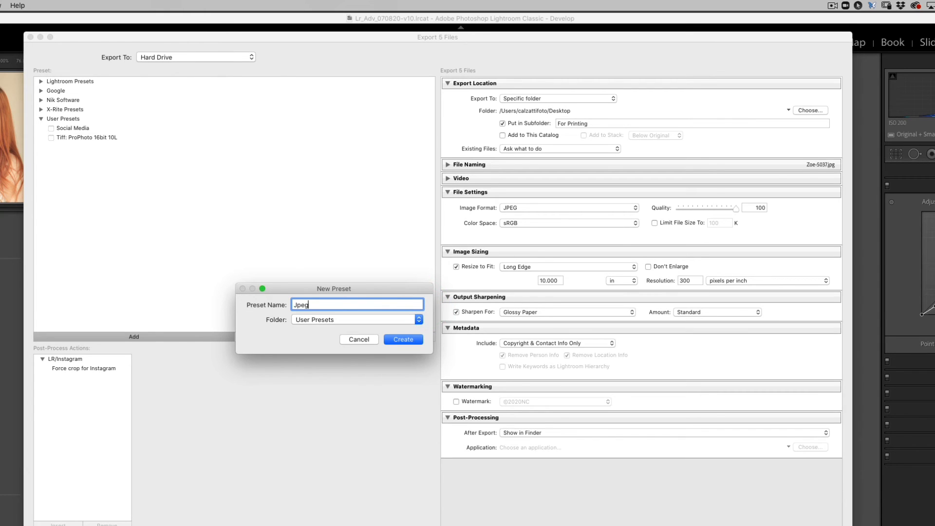
{"action": "left_click", "coordinate": [424, 303]}
{"action": "left_click", "coordinate": [425, 303]}
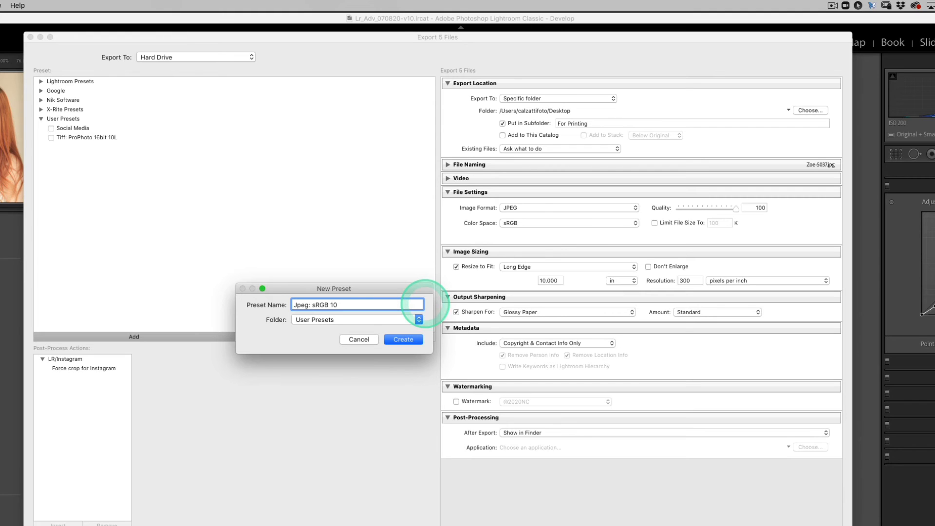
{"action": "left_click", "coordinate": [425, 303]}
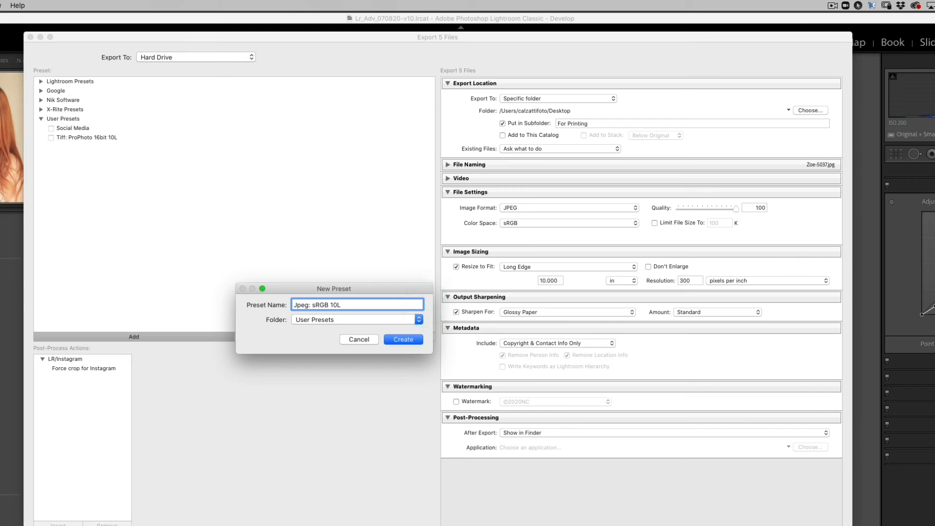
{"action": "left_click", "coordinate": [371, 311]}
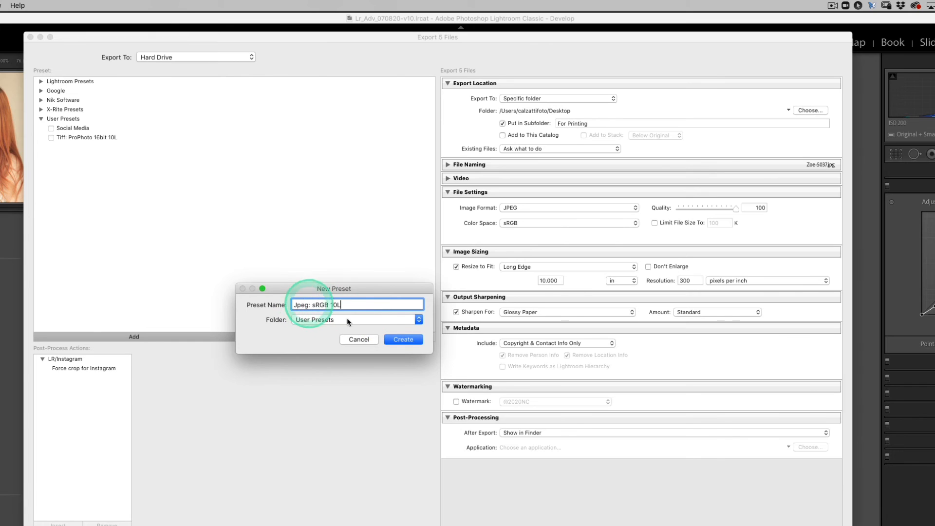
{"action": "left_click", "coordinate": [398, 339]}
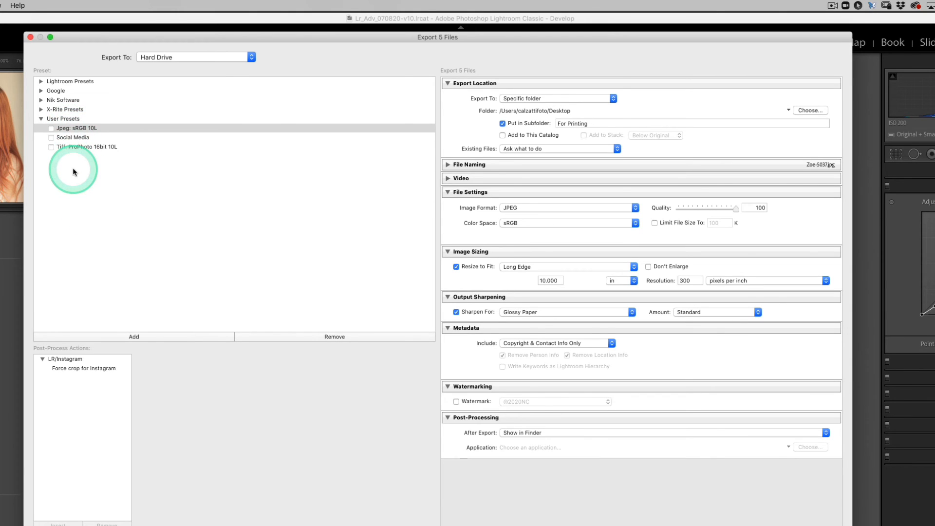
Step: Include the Jpeg: sRGB 10L, Social Media and Tiff: ProPhoto 16bit 10L presets and open the batch export for them
{"action": "left_click", "coordinate": [51, 128]}
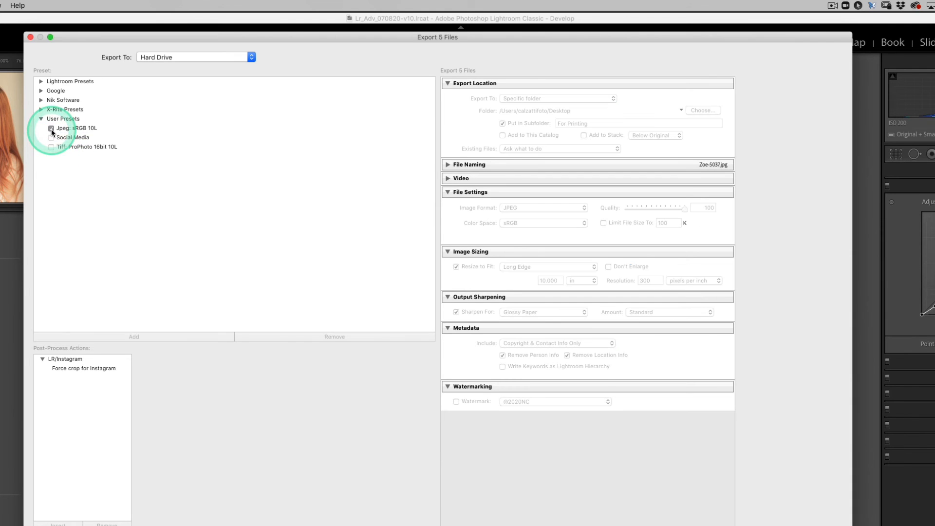
{"action": "left_click", "coordinate": [52, 138]}
{"action": "left_click", "coordinate": [51, 147]}
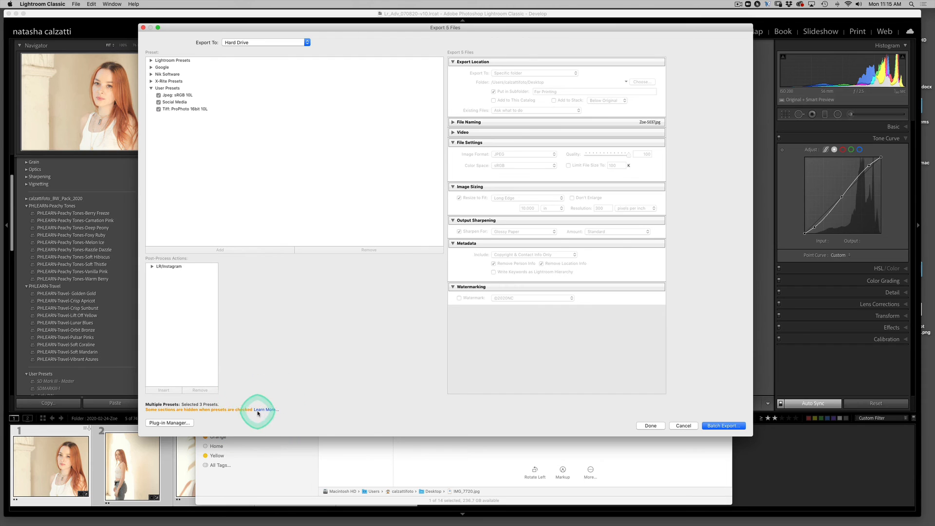
{"action": "left_click", "coordinate": [724, 425]}
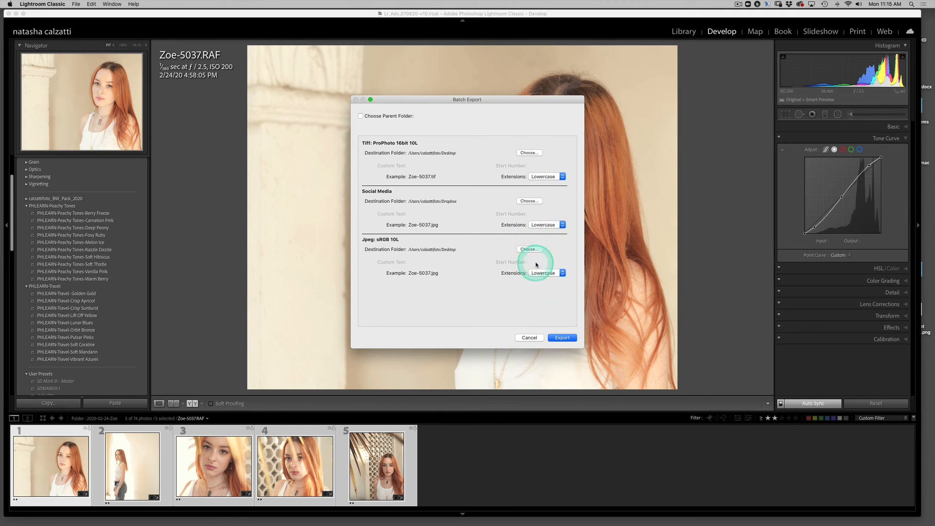
Step: Run the batch export with the Tiff: ProPhoto 16bit 10L, Social Media and Jpeg: sRGB 10L presets
{"action": "left_click", "coordinate": [560, 337]}
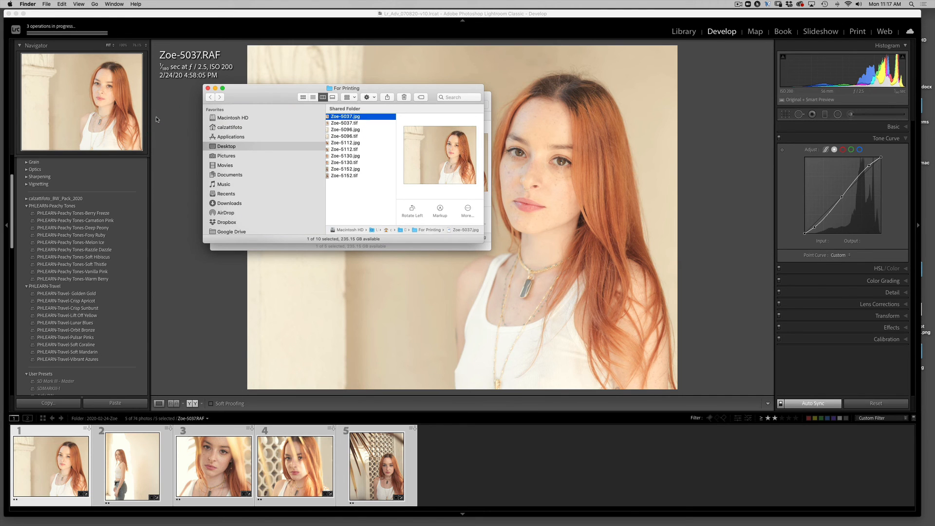
Step: Switch to Finder, separate the For Printing and Social Media windows, and enlarge the Social Media window
{"action": "left_click_drag", "start_coordinate": [280, 95], "coordinate": [590, 102]}
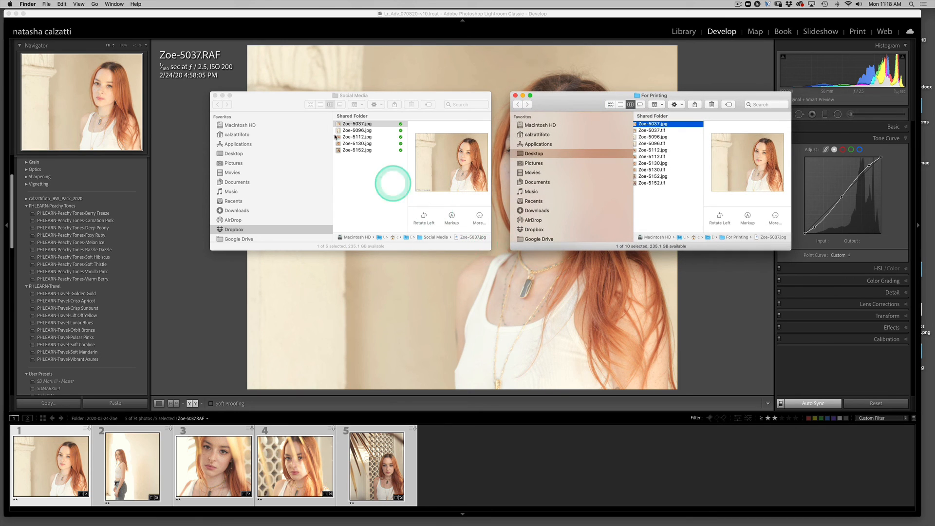
{"action": "left_click_drag", "start_coordinate": [272, 105], "coordinate": [197, 93]}
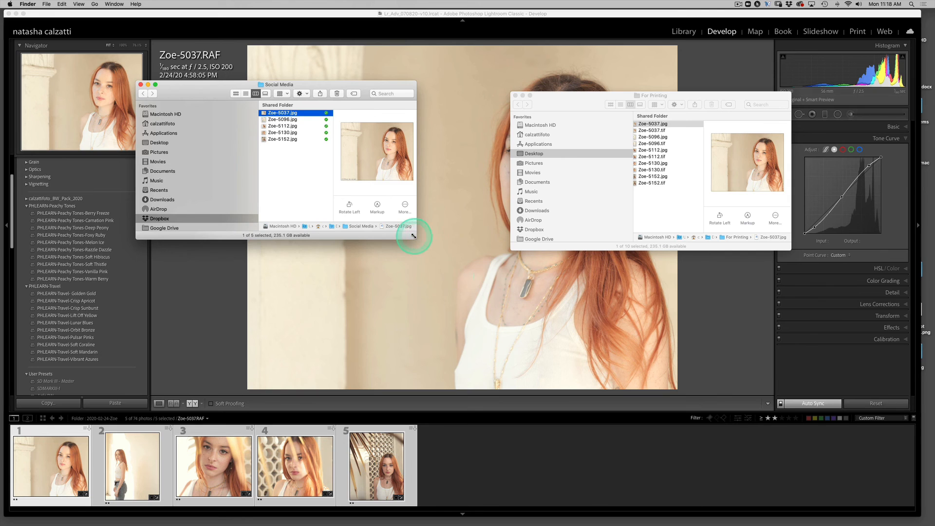
{"action": "left_click_drag", "start_coordinate": [413, 236], "coordinate": [577, 376]}
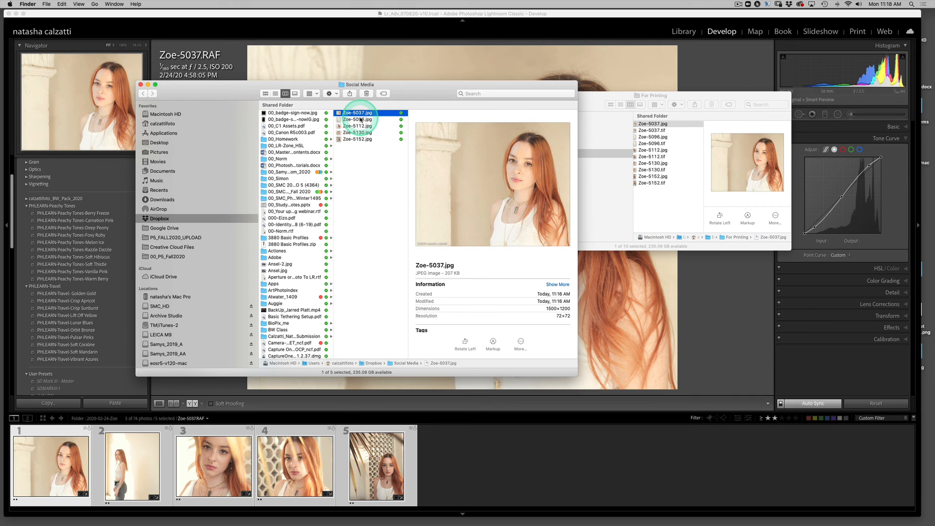
Step: Check the details of Zoe-5096.jpg and Zoe-5112.jpg and locate the Social Media folder within Dropbox
{"action": "left_click", "coordinate": [361, 120]}
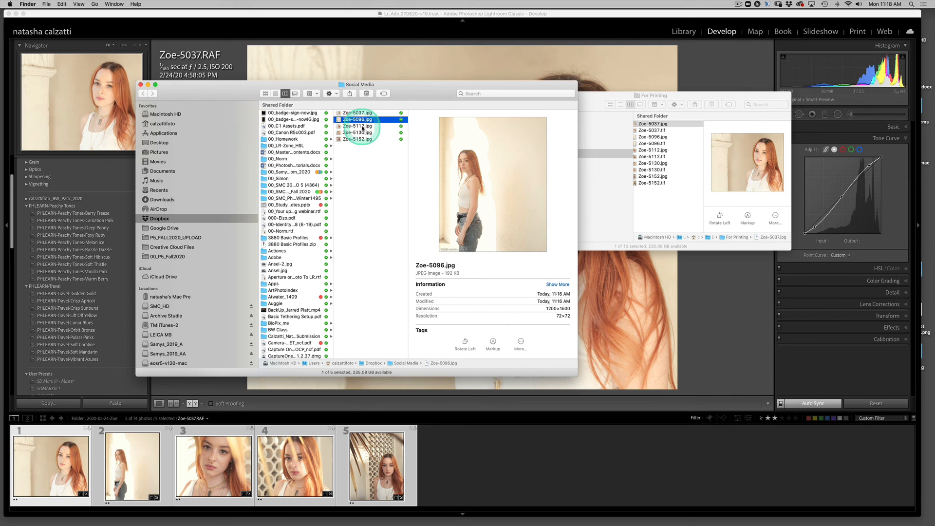
{"action": "left_click", "coordinate": [363, 127]}
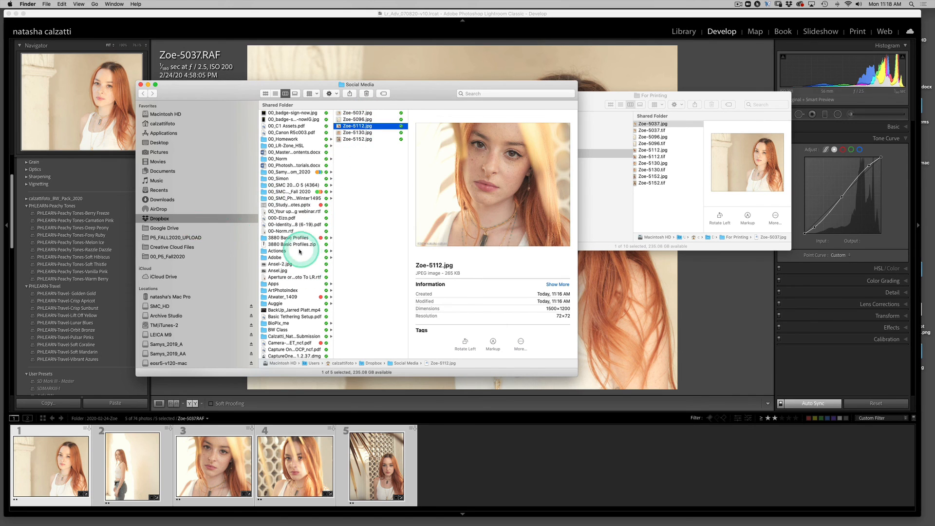
{"action": "scroll", "coordinate": [297, 236], "scroll_direction": "down", "scroll_amount": 20}
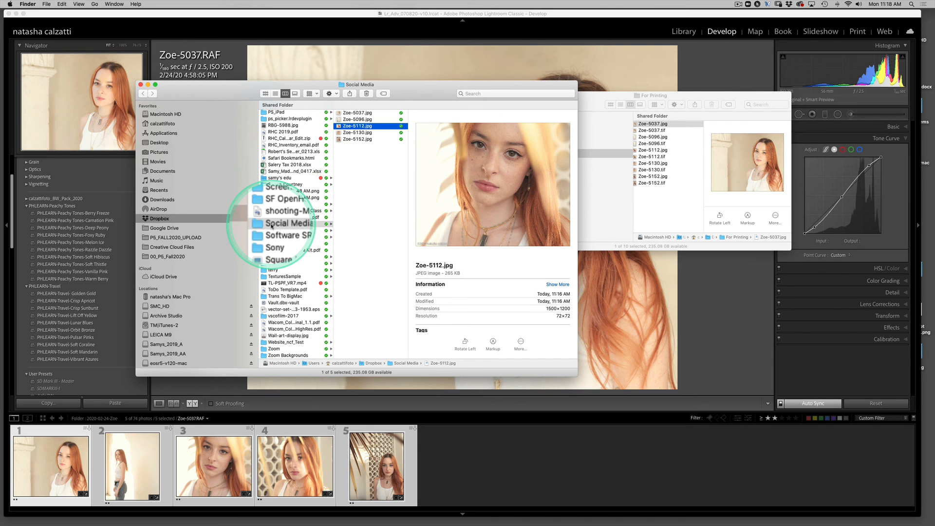
Step: Preview the Social Media JPEGs at large size from Zoe-5037.jpg through Zoe-5152.jpg to inspect their watermarks
{"action": "left_click", "coordinate": [356, 114]}
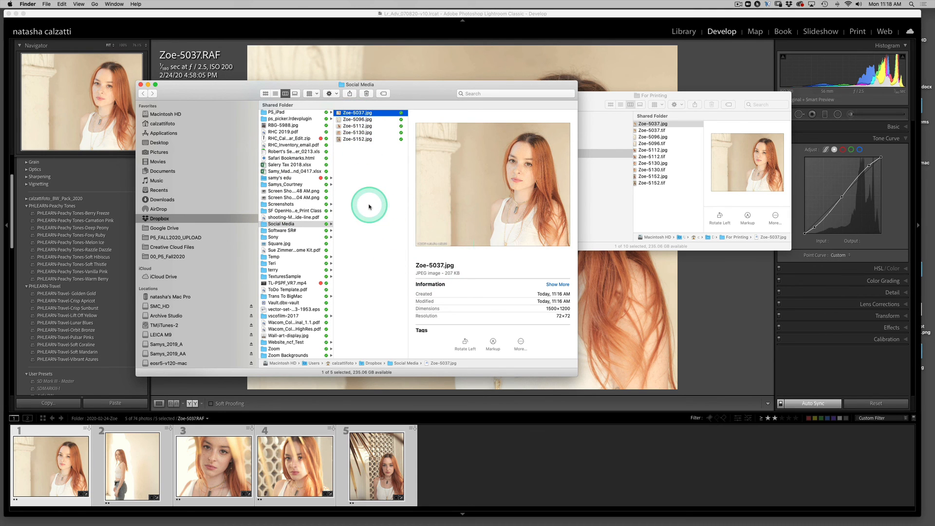
{"action": "key", "text": "space"}
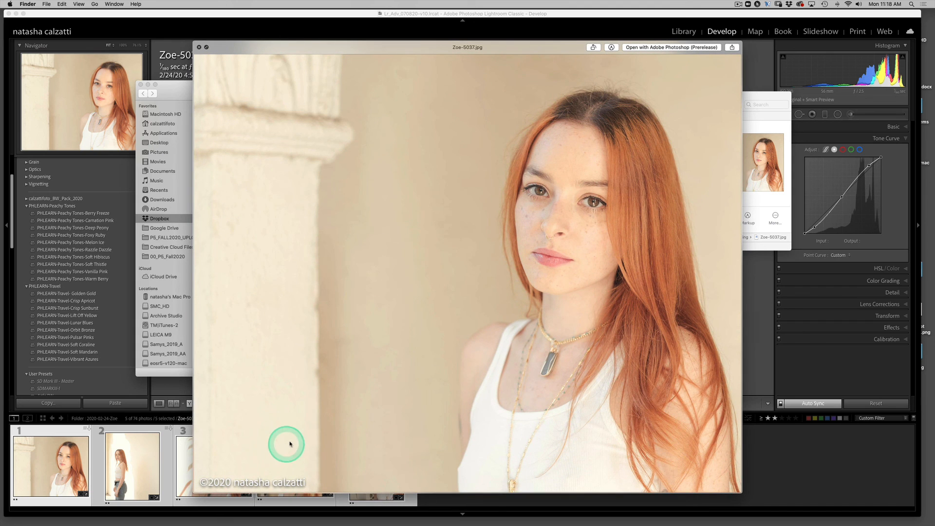
{"action": "key", "text": "Down"}
{"action": "key", "text": "Down"}
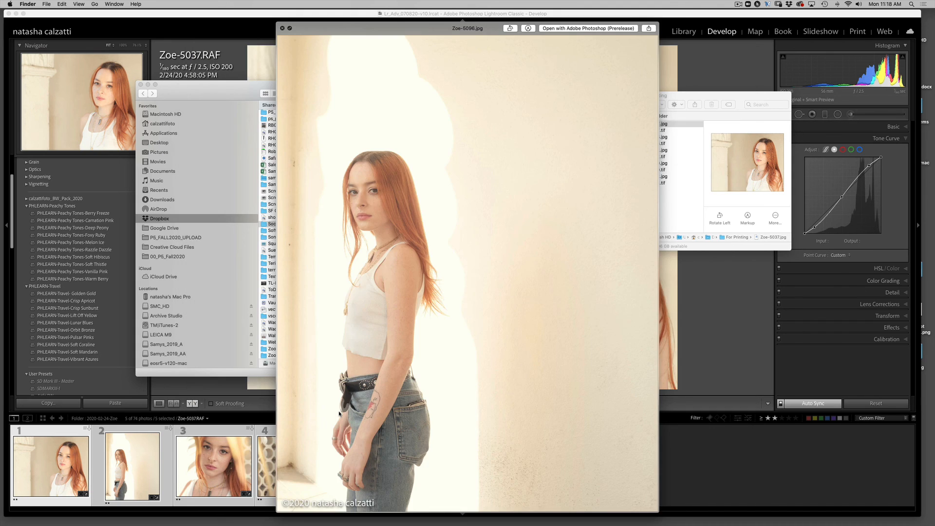
{"action": "key", "text": "Down"}
{"action": "key", "text": "Down"}
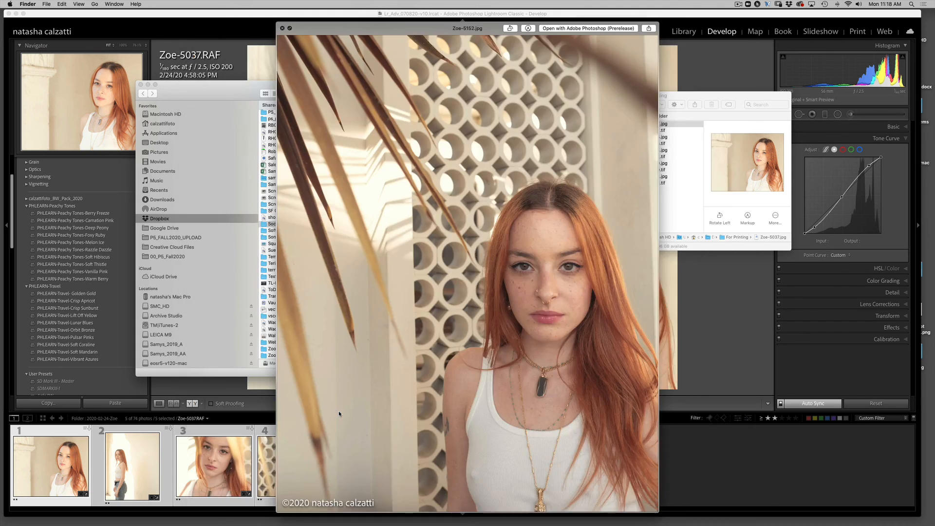
{"action": "key", "text": "space"}
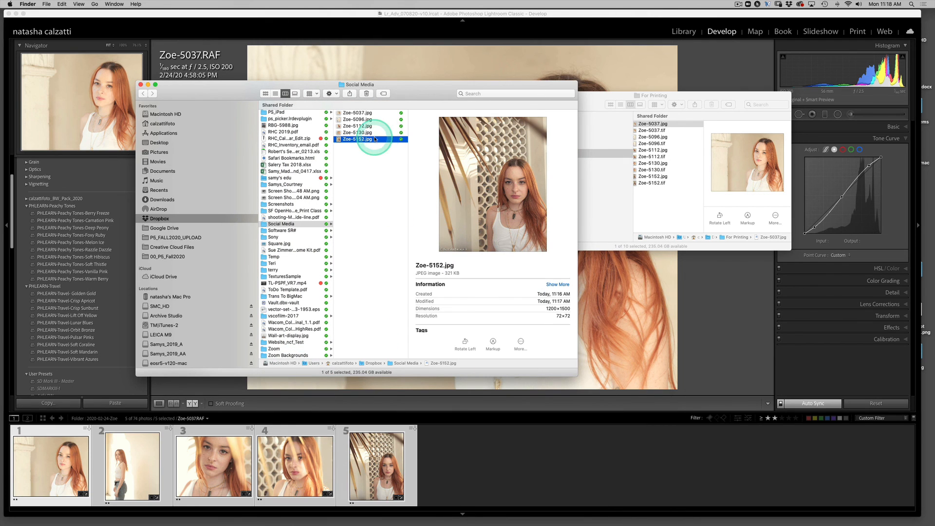
Step: Bring the For Printing window forward, enlarge it and move it partly over the Social Media window
{"action": "left_click", "coordinate": [592, 108]}
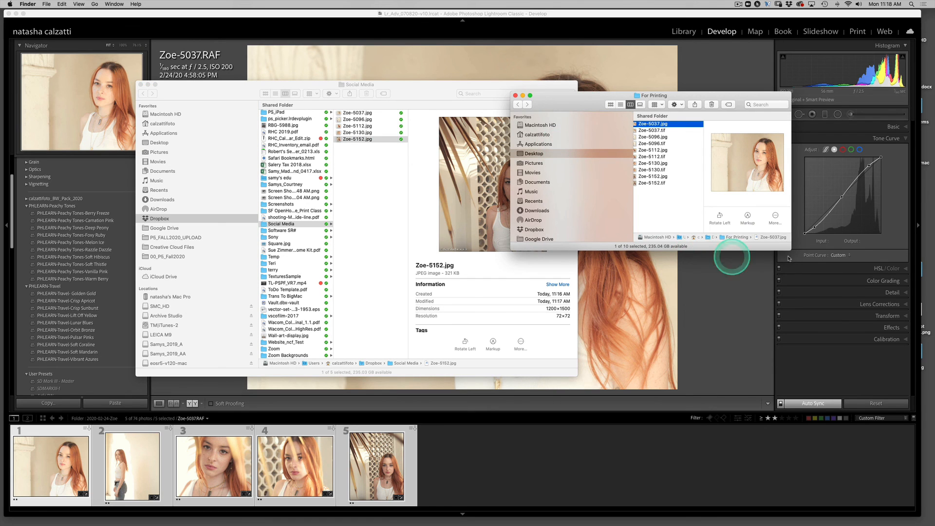
{"action": "left_click_drag", "start_coordinate": [790, 249], "coordinate": [908, 345]}
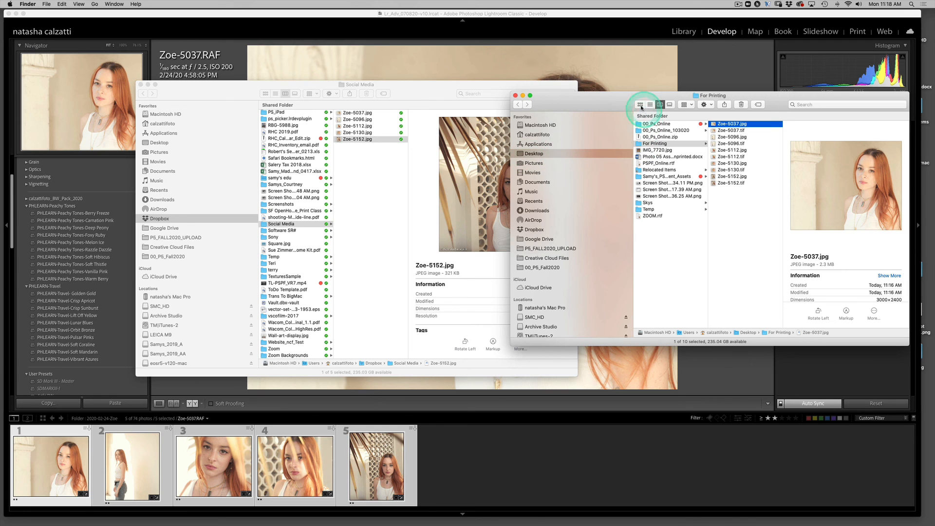
{"action": "left_click_drag", "start_coordinate": [608, 106], "coordinate": [506, 99]}
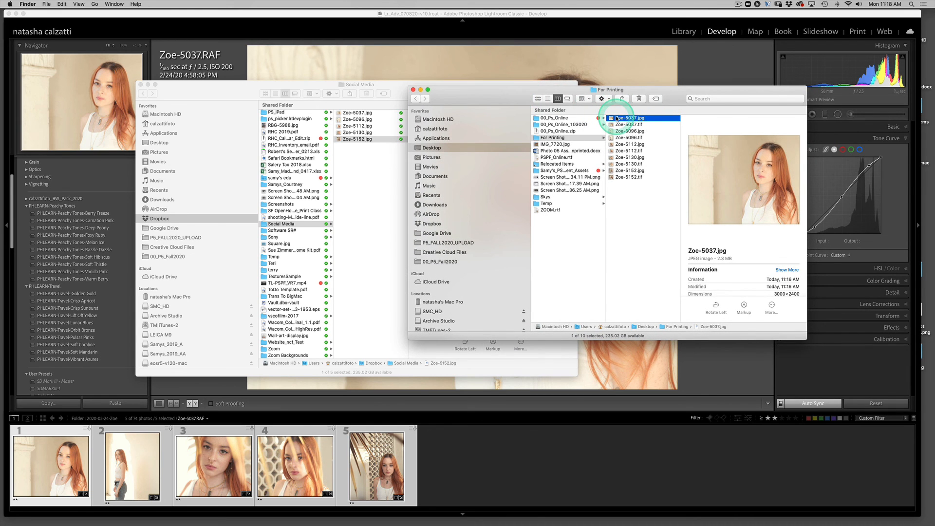
Step: Preview Zoe-5037.jpg and Zoe-5037.tif from the For Printing folder at large size
{"action": "key", "text": "space"}
{"action": "key", "text": "space"}
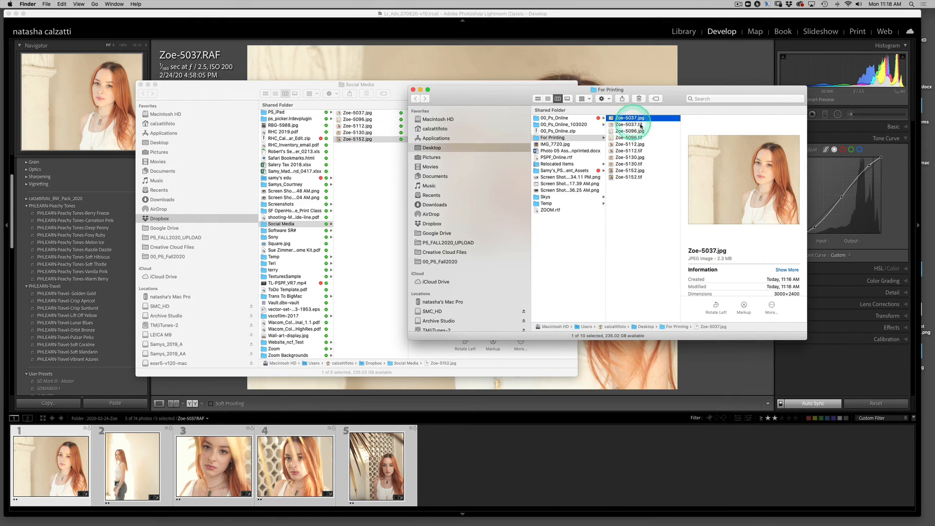
{"action": "left_click", "coordinate": [633, 126]}
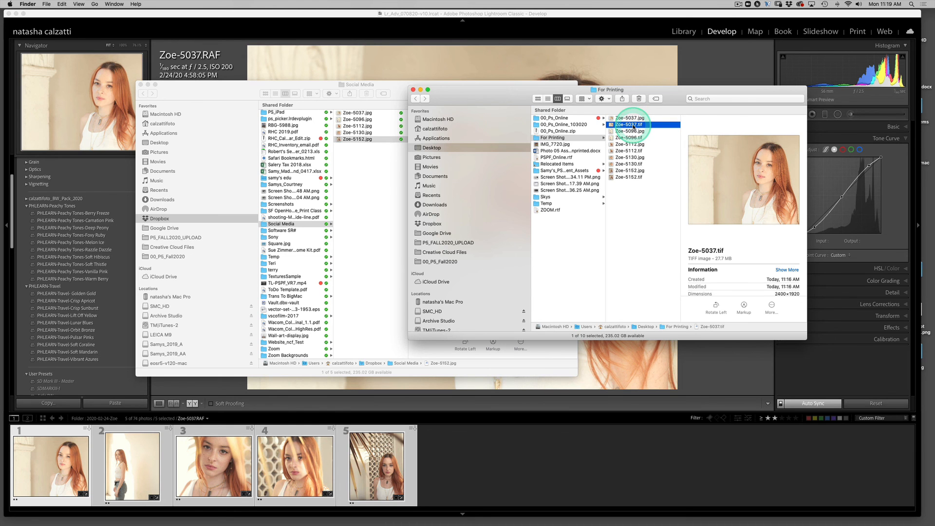
{"action": "key", "text": "space"}
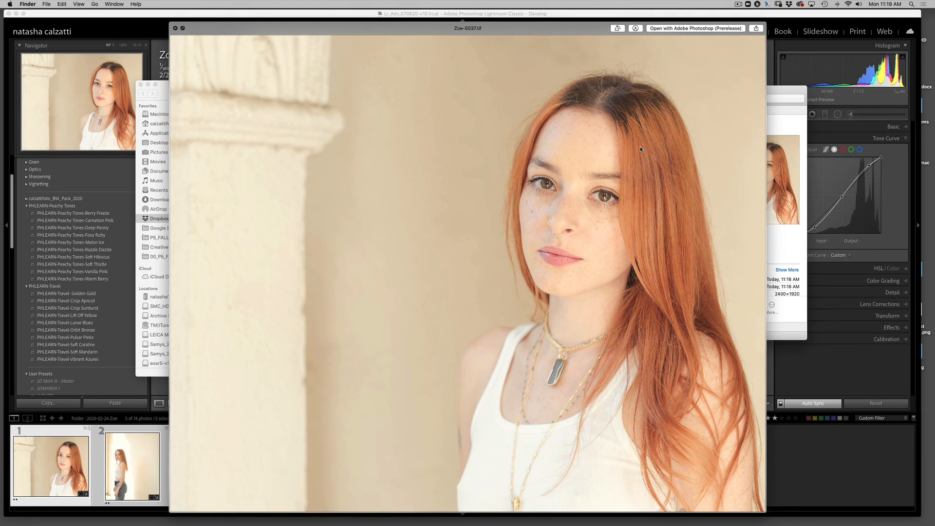
{"action": "key", "text": "space"}
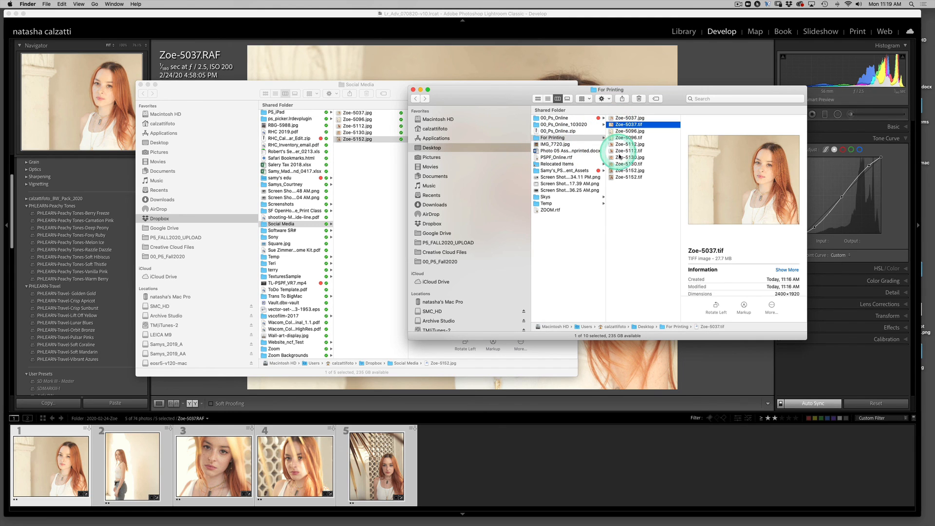
Step: Compare the file details of Zoe-5037.jpg and Zoe-5037.tif, and widen and reposition the For Printing window
{"action": "left_click", "coordinate": [639, 119]}
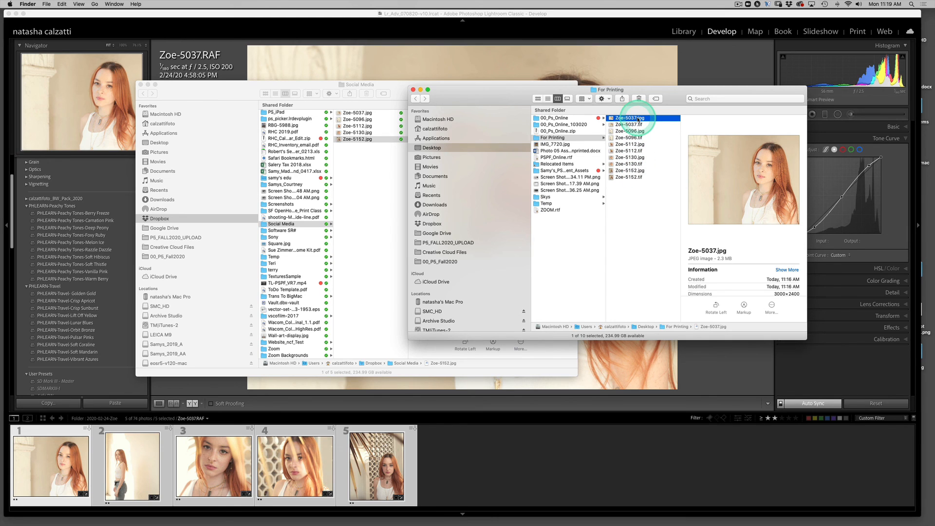
{"action": "left_click", "coordinate": [635, 125]}
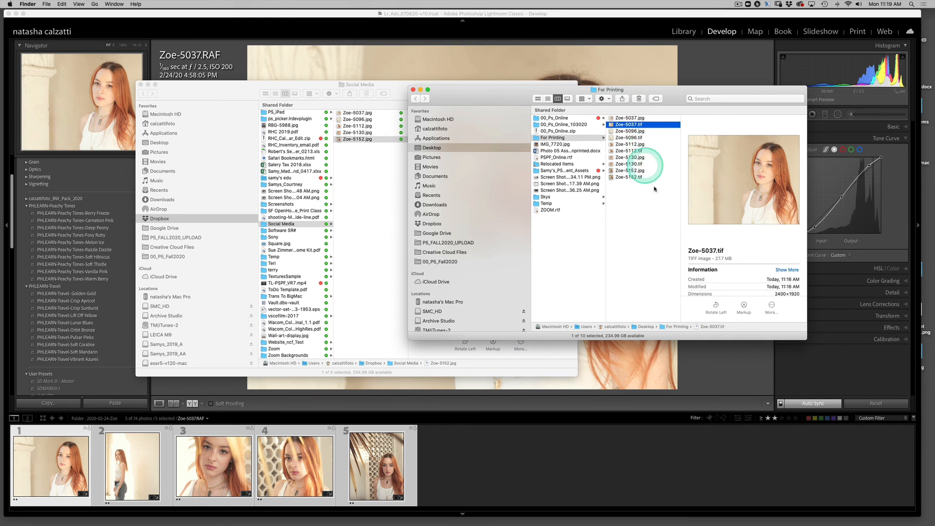
{"action": "left_click_drag", "start_coordinate": [803, 337], "coordinate": [855, 345]}
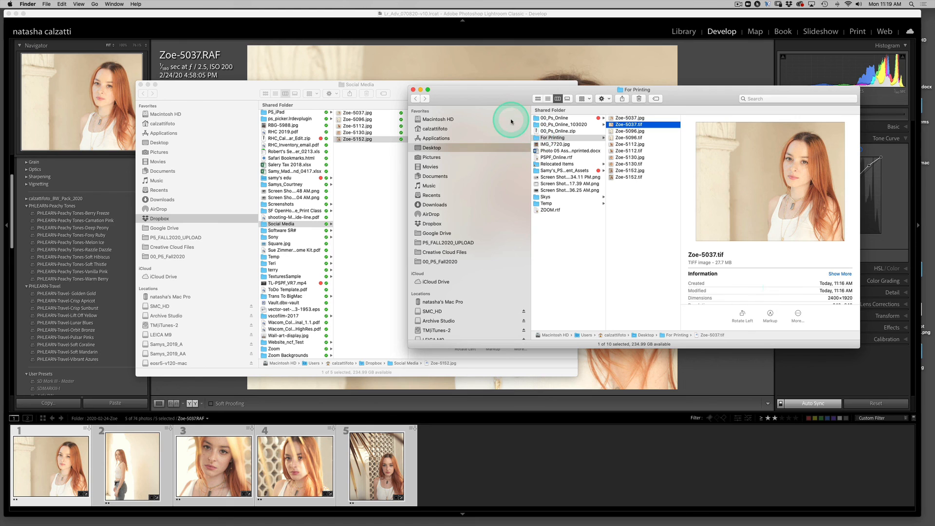
{"action": "left_click_drag", "start_coordinate": [490, 98], "coordinate": [505, 63]}
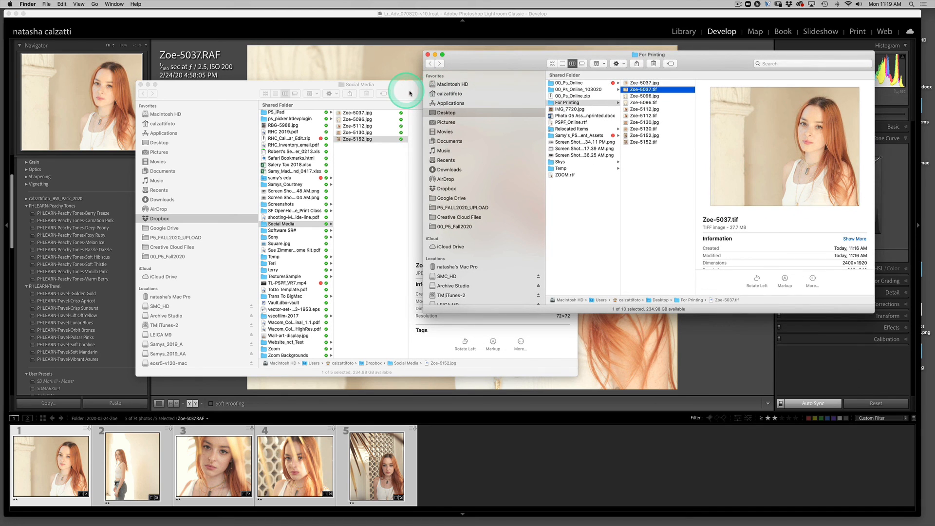